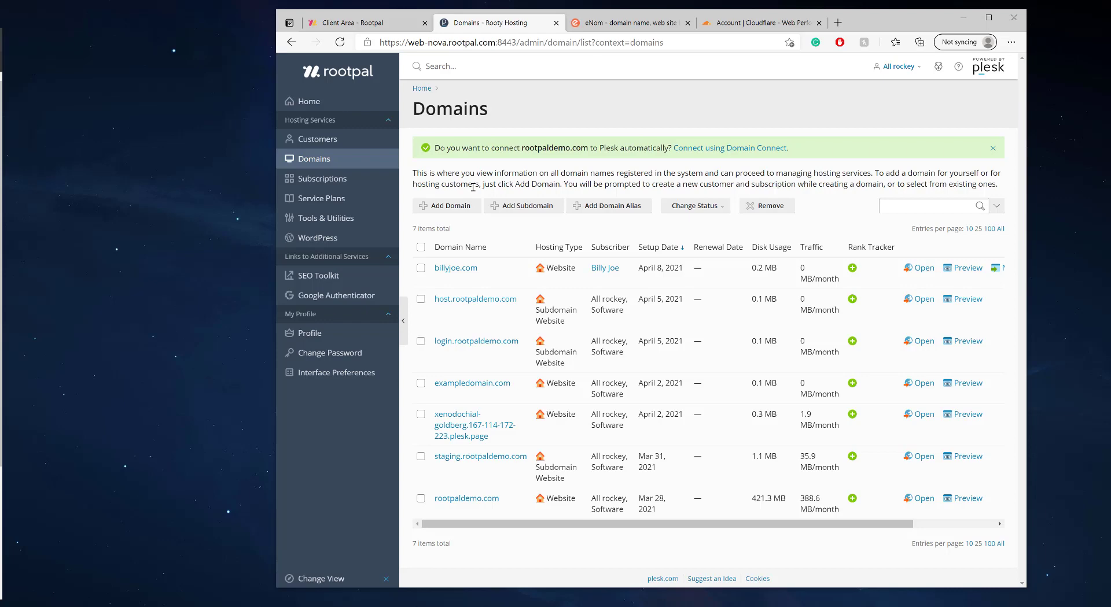
- Open rootpal.com in a new browser tab and view the WordPress Hosting plans
{"action": "left_click", "coordinate": [837, 23]}
{"action": "type", "text": "root"}
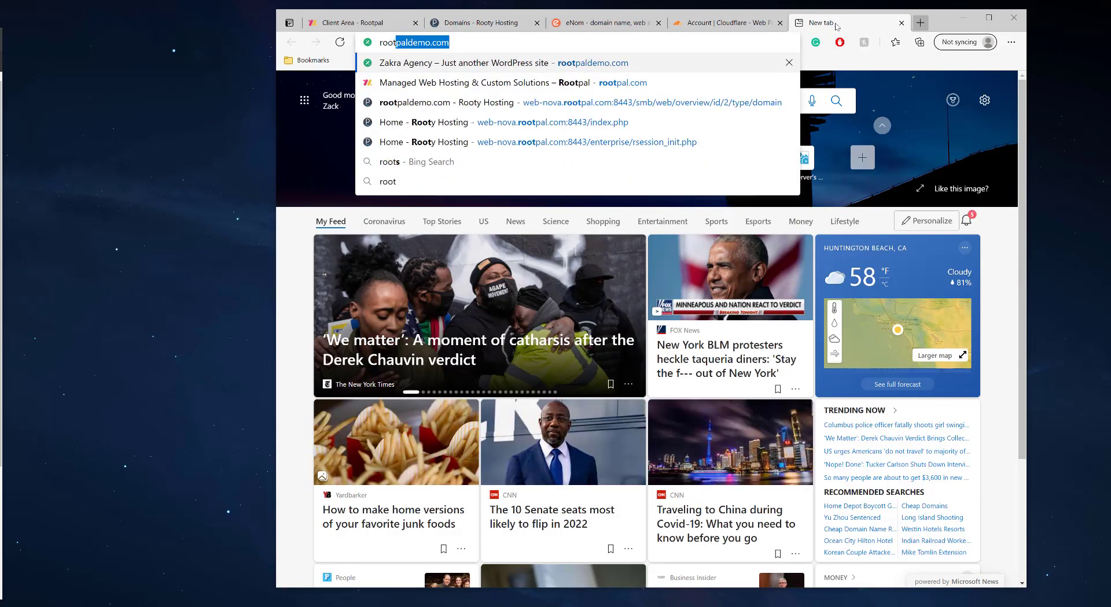
{"action": "type", "text": "pal.com"}
{"action": "key", "text": "Return"}
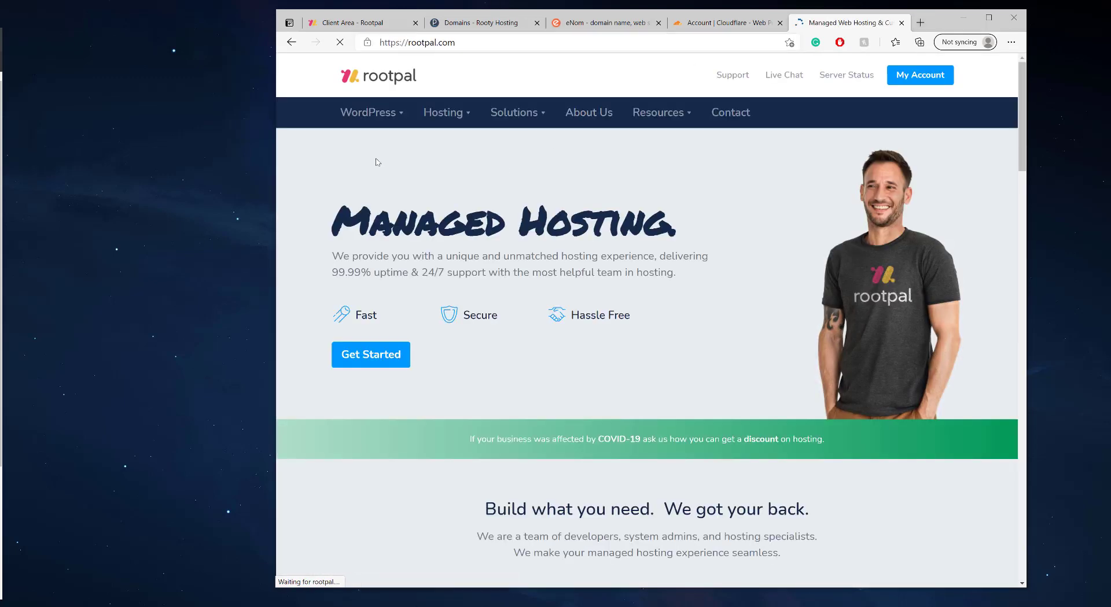
{"action": "mouse_move", "coordinate": [370, 112]}
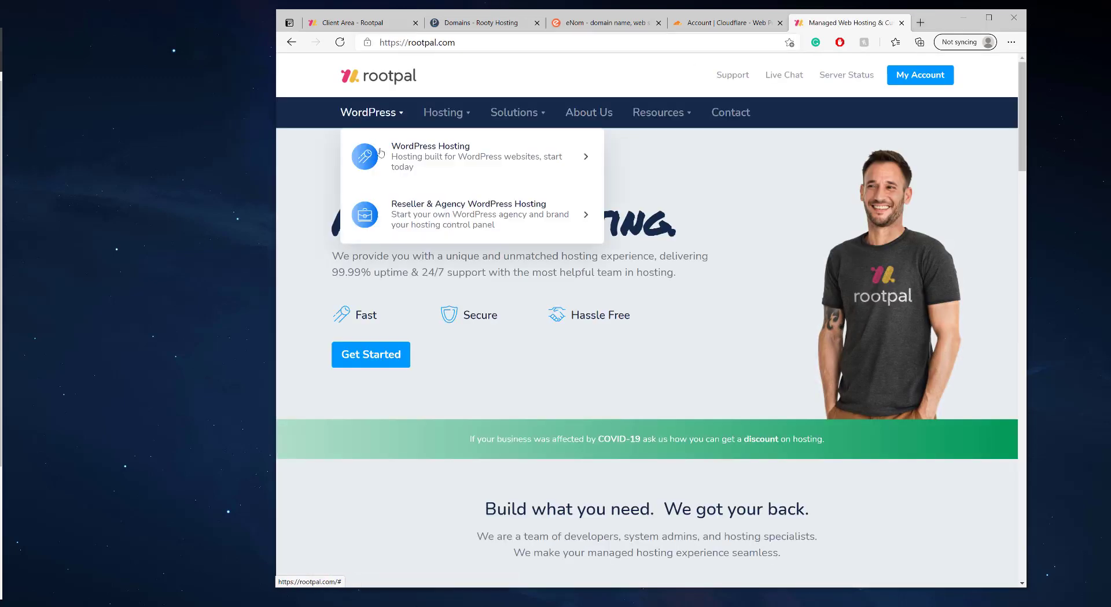
{"action": "left_click", "coordinate": [405, 171]}
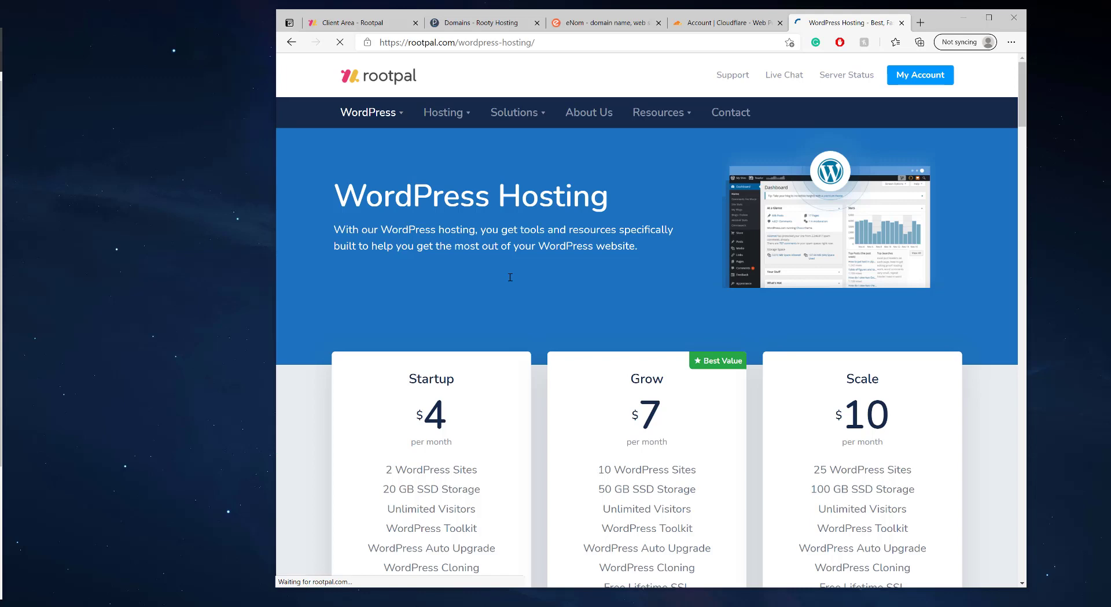
{"action": "scroll", "coordinate": [484, 256], "scroll_direction": "down", "scroll_amount": 3}
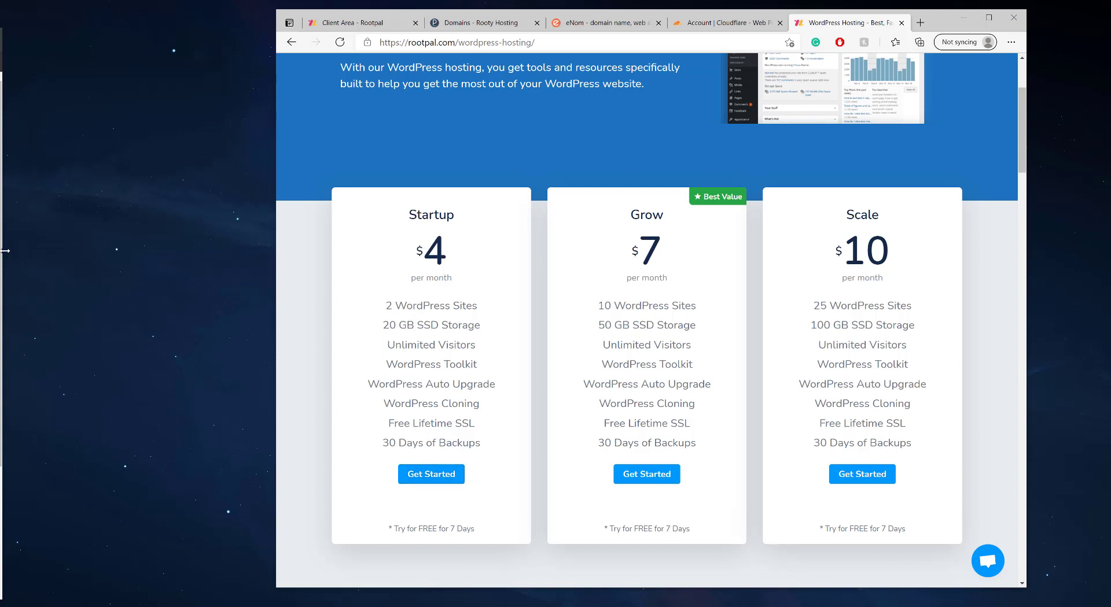
{"action": "left_click", "coordinate": [251, 221]}
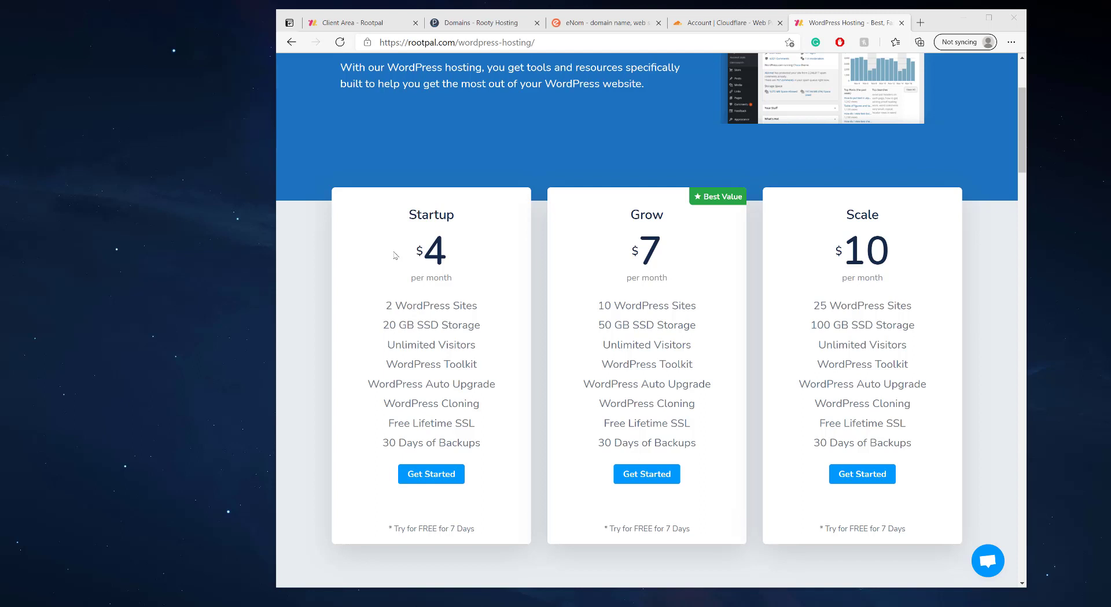
- Switch to Plesk, open the DNS settings of rootpaldemo.com and examine its DNS records
{"action": "left_click", "coordinate": [472, 23]}
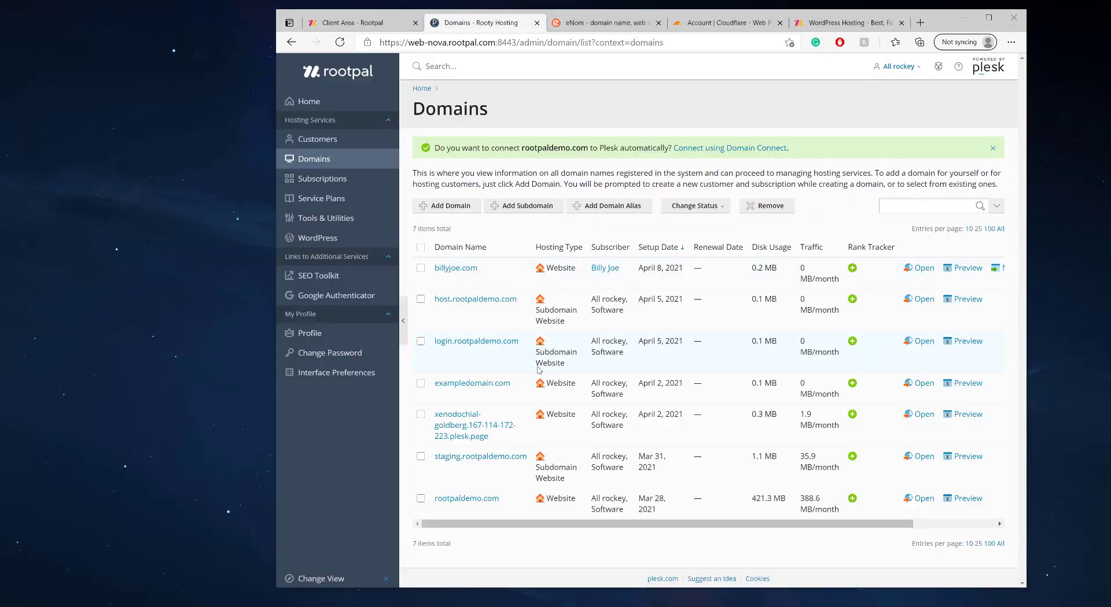
{"action": "left_click", "coordinate": [457, 498]}
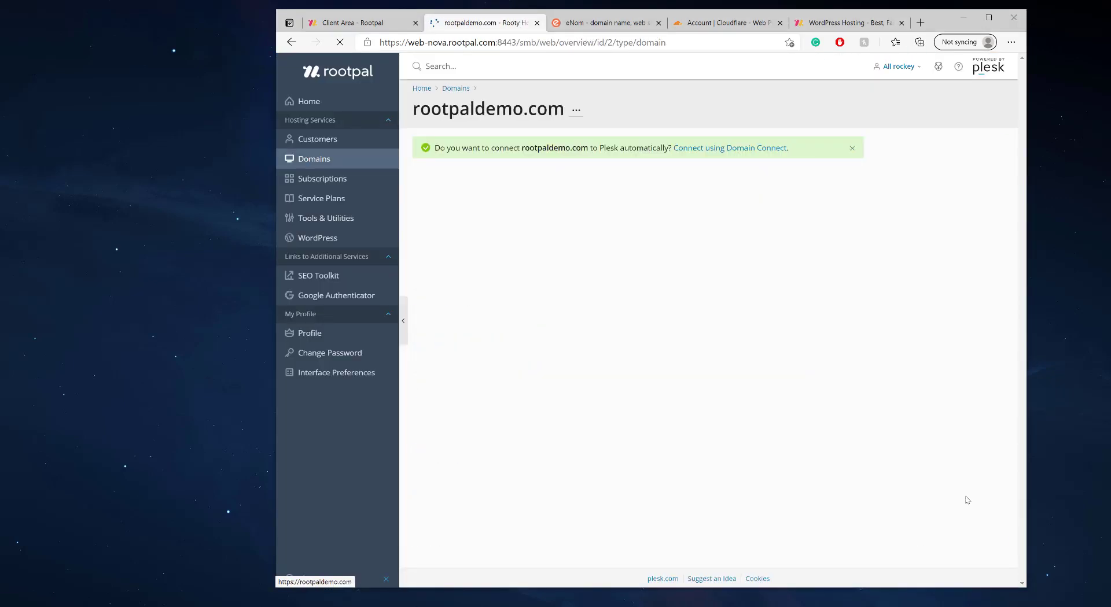
{"action": "scroll", "coordinate": [613, 477], "scroll_direction": "down", "scroll_amount": 1}
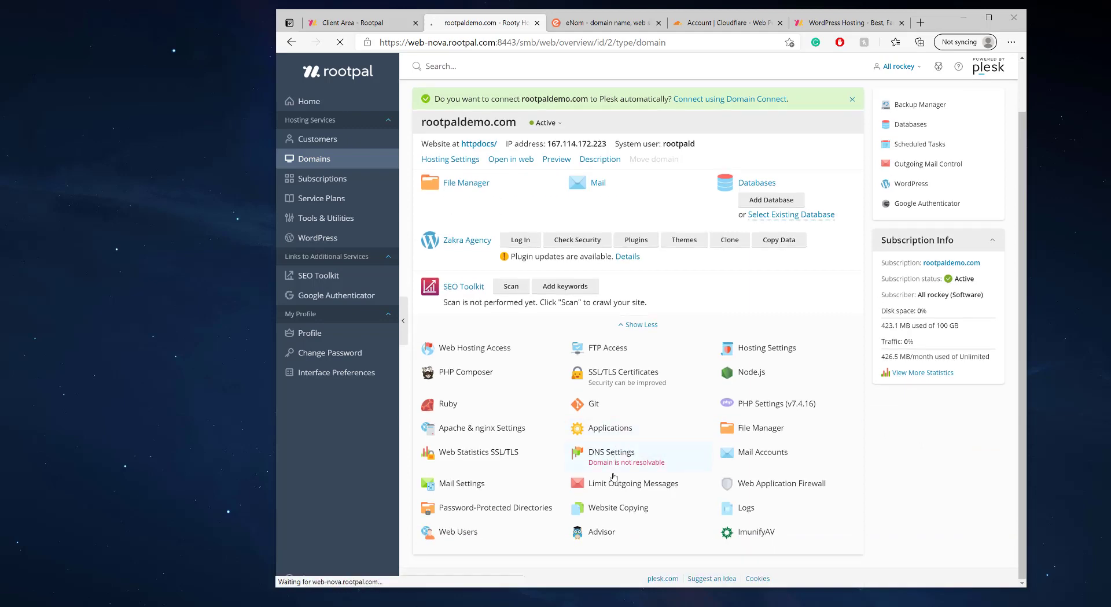
{"action": "left_click", "coordinate": [623, 463]}
{"action": "scroll", "coordinate": [528, 373], "scroll_direction": "down", "scroll_amount": 5}
{"action": "scroll", "coordinate": [530, 370], "scroll_direction": "up", "scroll_amount": 5}
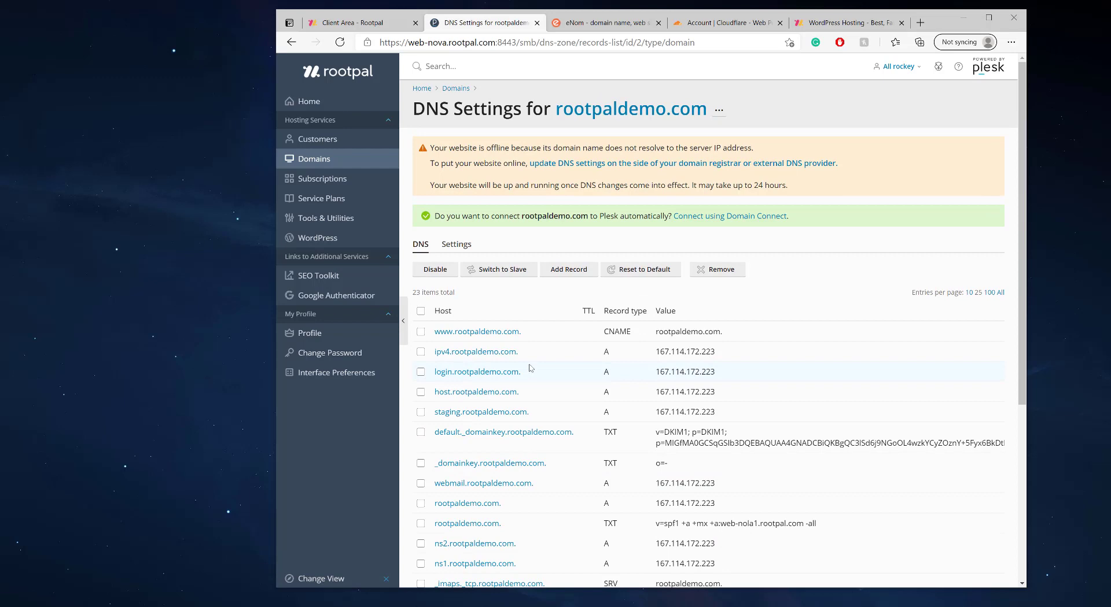
{"action": "scroll", "coordinate": [532, 382], "scroll_direction": "down", "scroll_amount": 5}
{"action": "scroll", "coordinate": [541, 405], "scroll_direction": "up", "scroll_amount": 5}
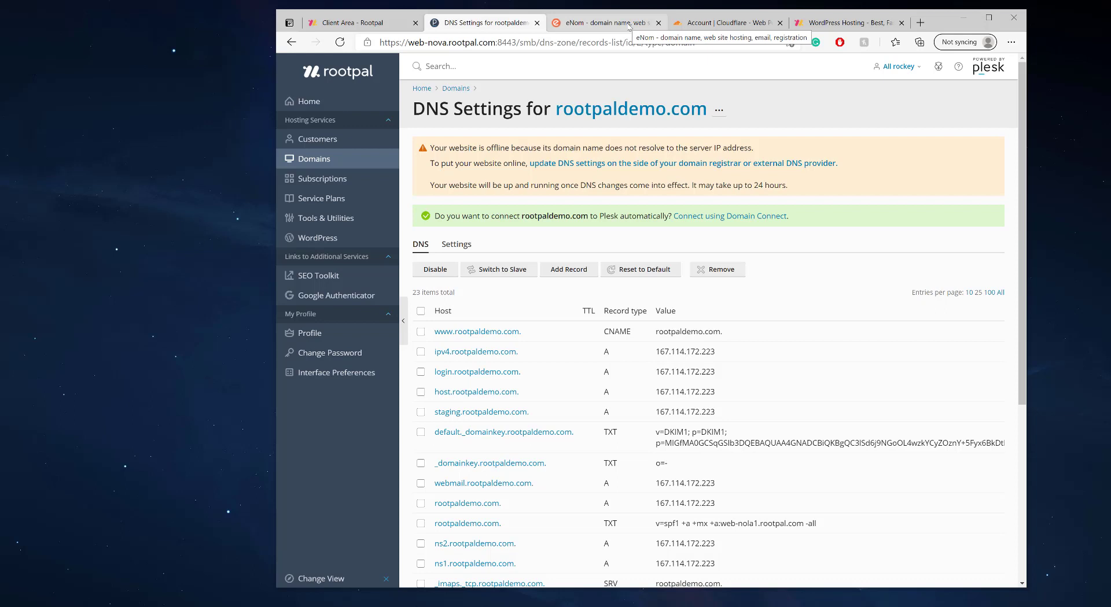
- Switch to eNom and examine the domain name and overview of rootydns.com
{"action": "left_click", "coordinate": [628, 24]}
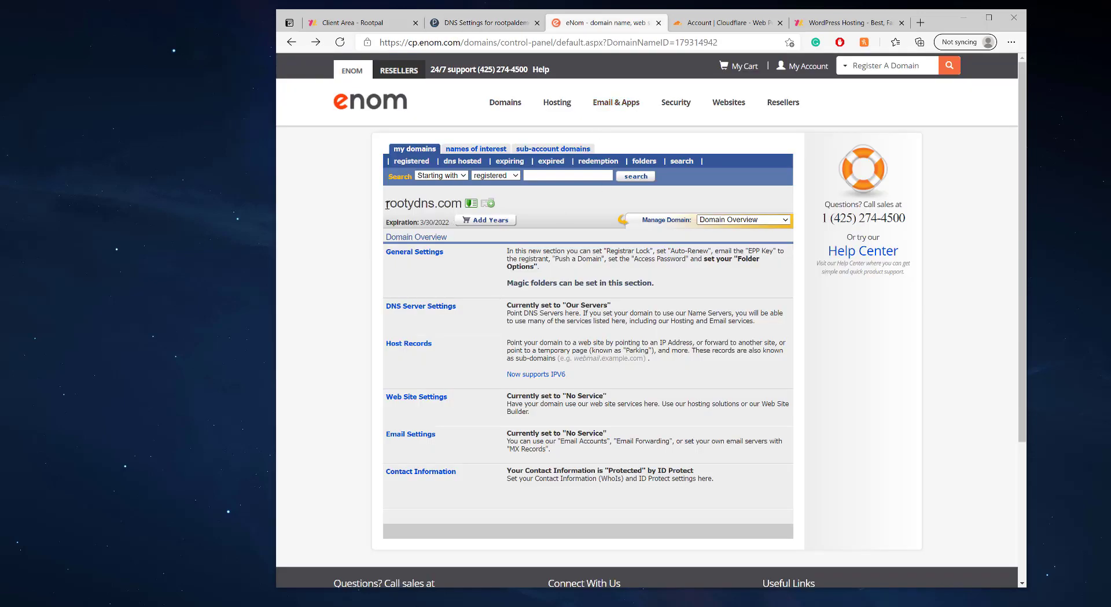
{"action": "left_click_drag", "start_coordinate": [386, 204], "coordinate": [463, 204]}
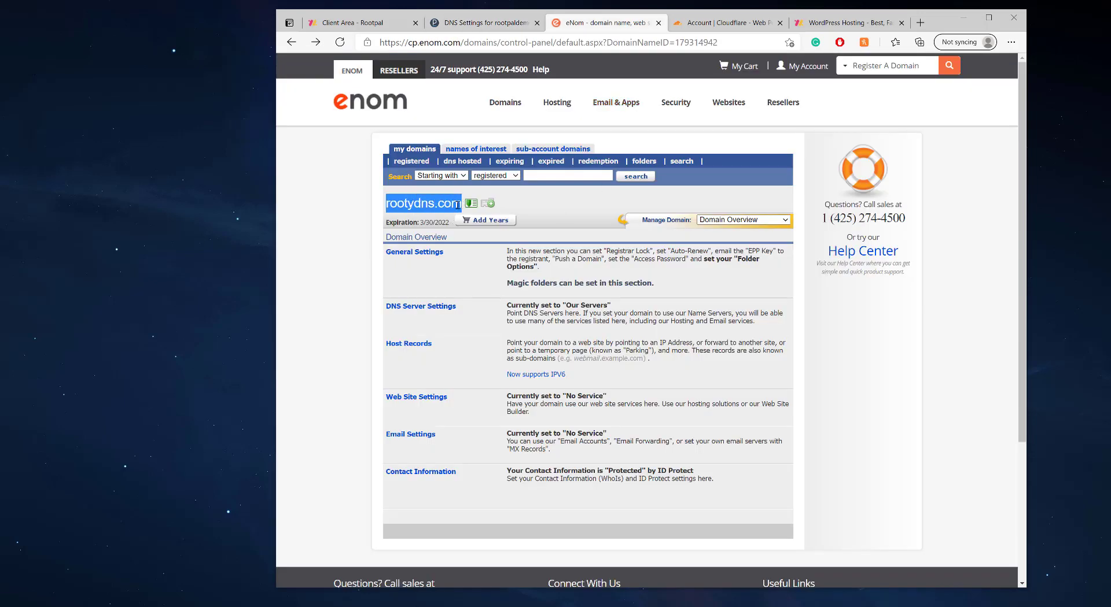
{"action": "left_click", "coordinate": [462, 204]}
{"action": "left_click_drag", "start_coordinate": [462, 204], "coordinate": [386, 206]}
{"action": "left_click", "coordinate": [420, 204]}
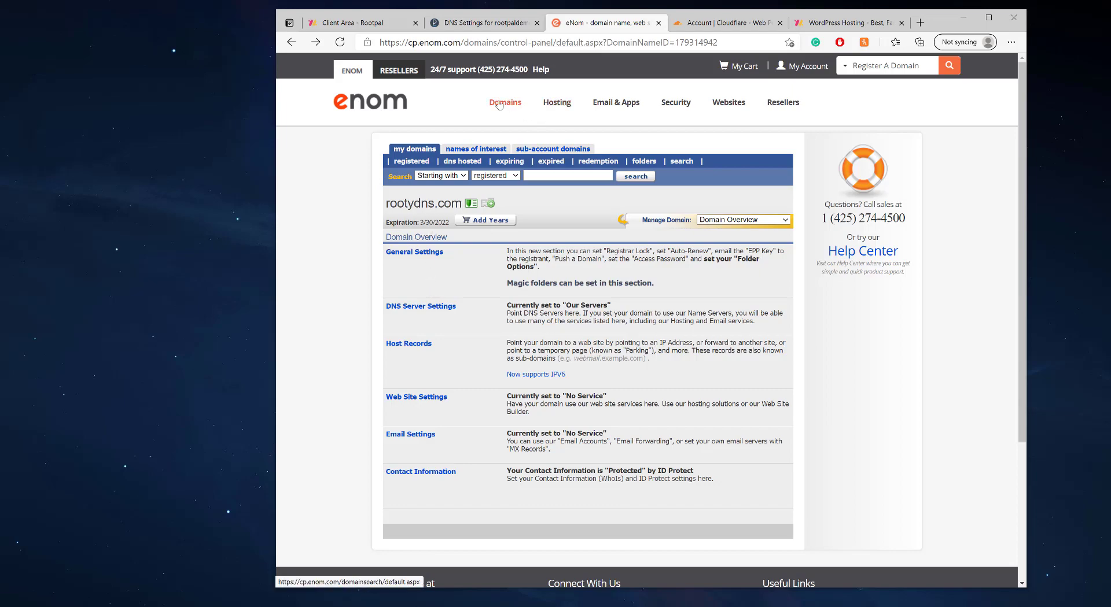
- Open eNom's name server registration page and enter ns1.rootydns.com as the new name server
{"action": "mouse_move", "coordinate": [499, 105]}
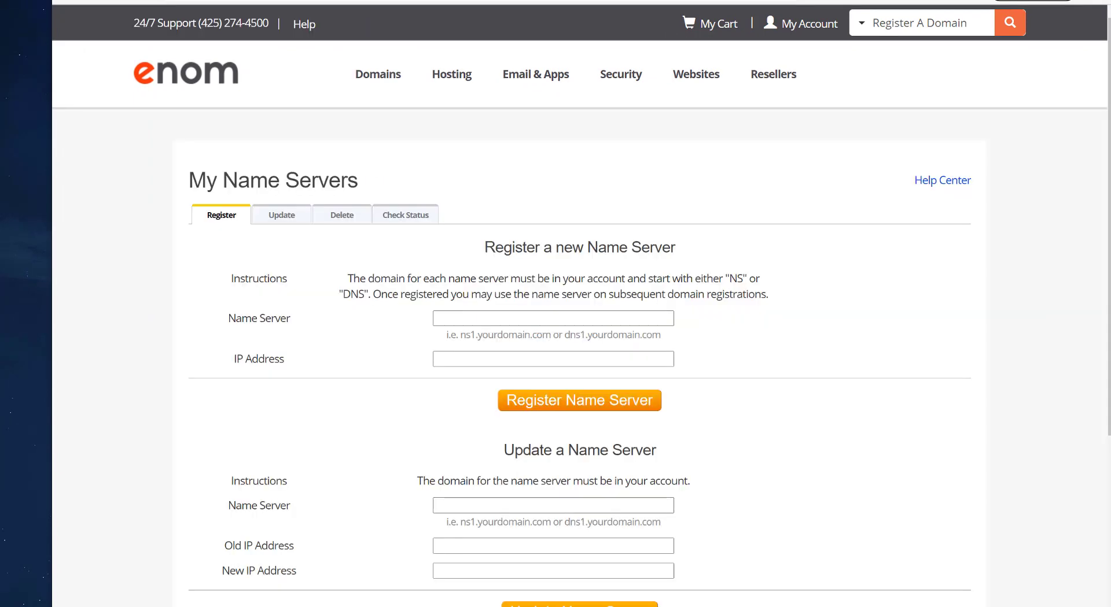
{"action": "left_click", "coordinate": [461, 321]}
{"action": "left_click", "coordinate": [461, 321]}
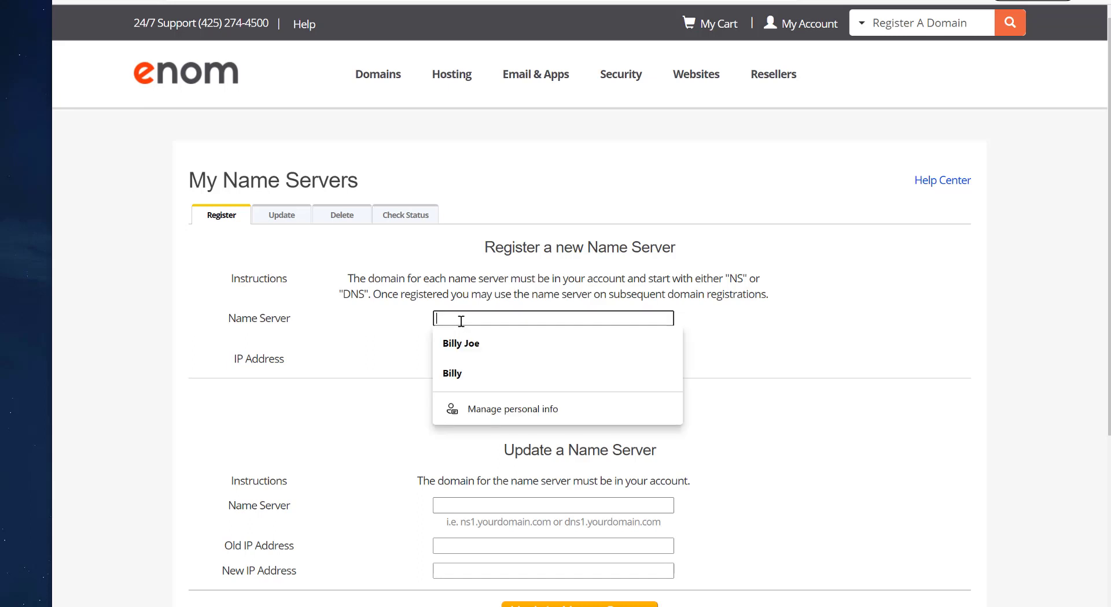
{"action": "type", "text": "ns1"}
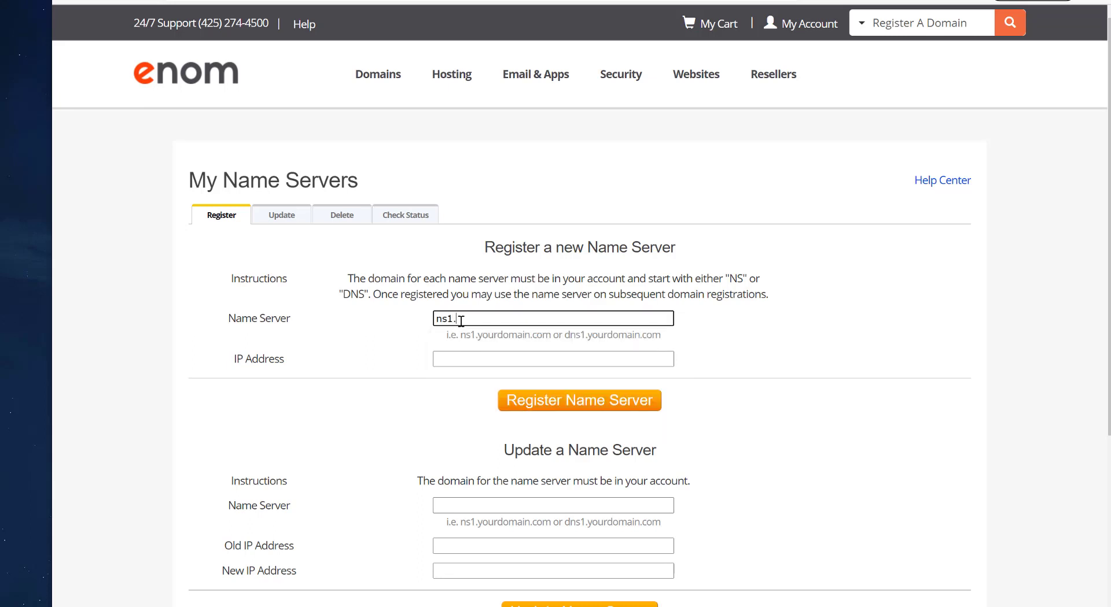
{"action": "type", "text": ".rootydnns.com"}
{"action": "key", "text": "Tab"}
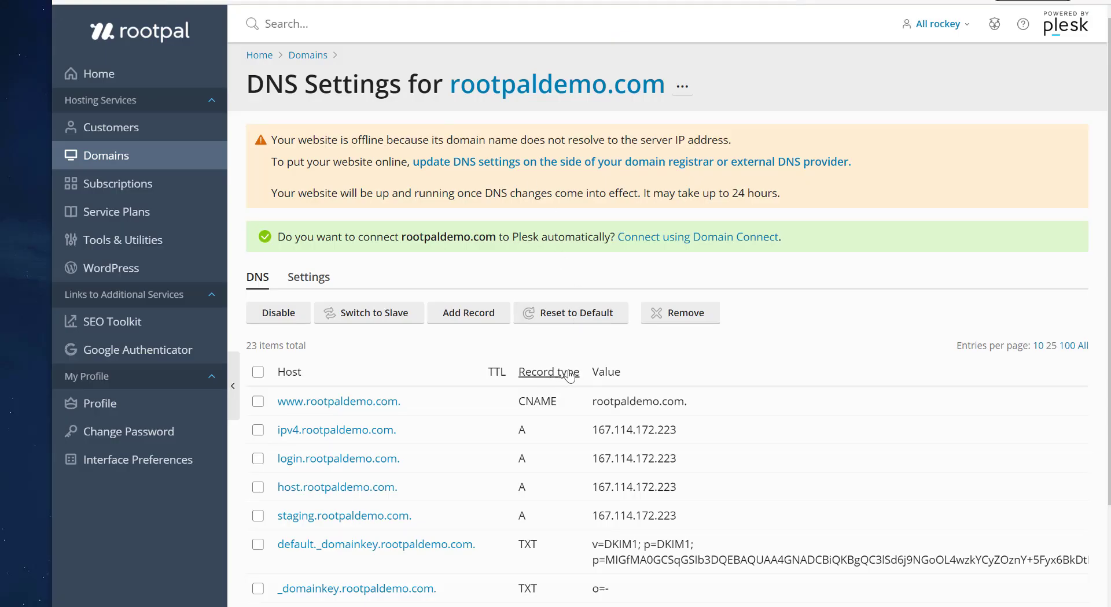
- In Plesk, open the rootpaldemo.com overview and copy its IP address, 167.114.172.223
{"action": "left_click_drag", "start_coordinate": [589, 434], "coordinate": [693, 434]}
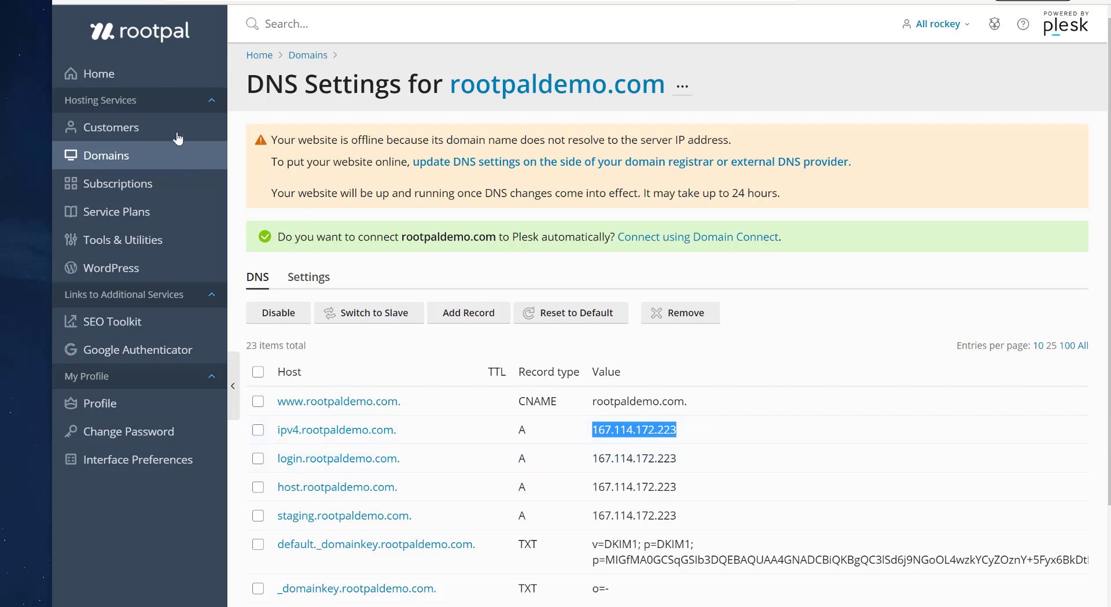
{"action": "left_click", "coordinate": [123, 80]}
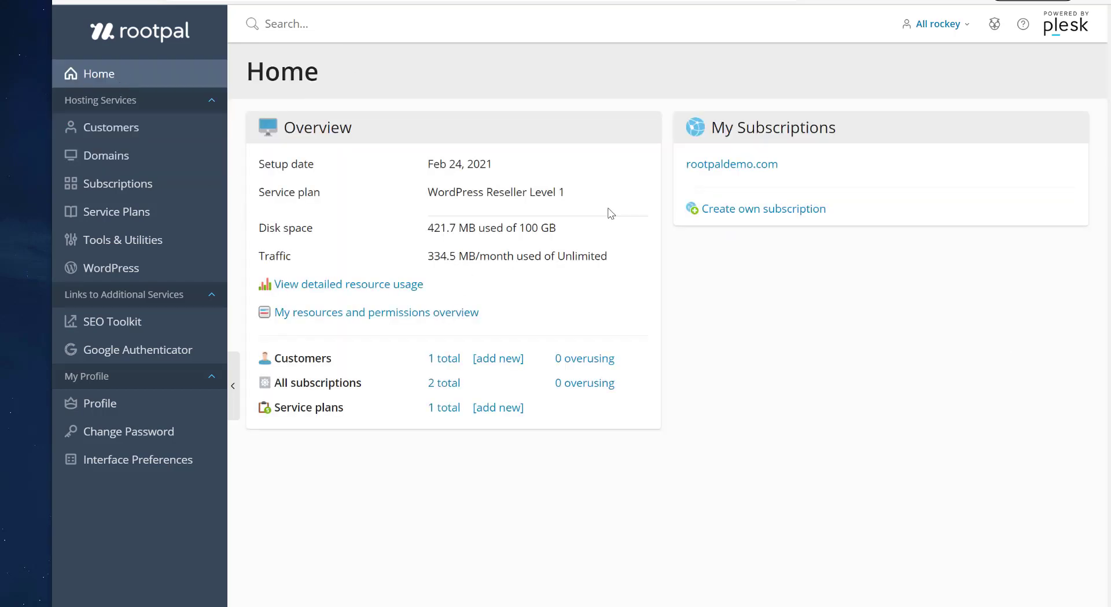
{"action": "left_click", "coordinate": [136, 158]}
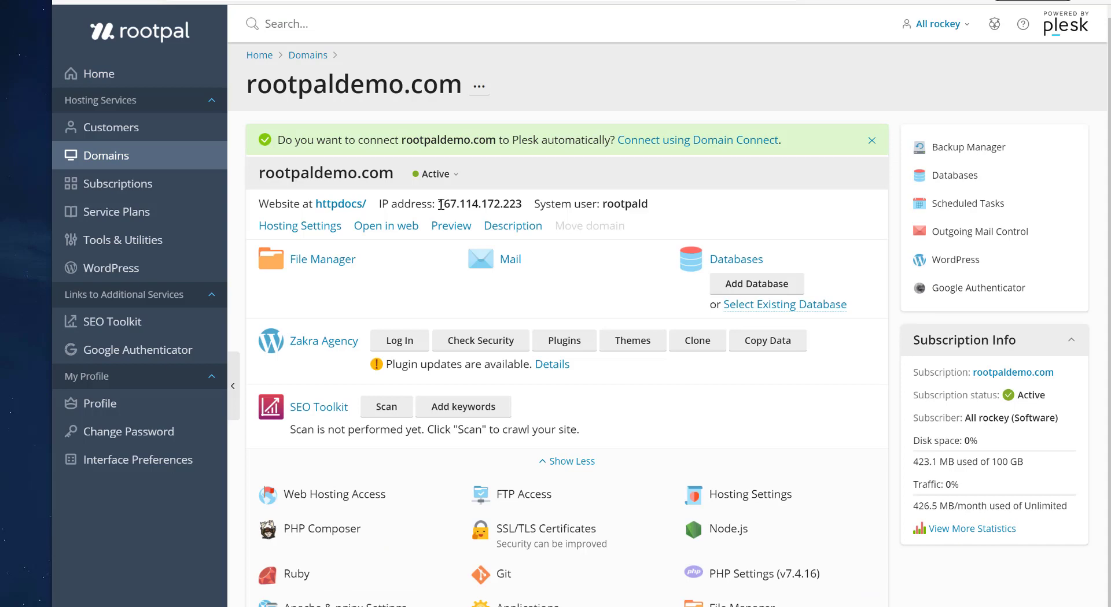
{"action": "left_click_drag", "start_coordinate": [438, 204], "coordinate": [527, 214]}
{"action": "right_click", "coordinate": [519, 207]}
{"action": "left_click", "coordinate": [534, 221]}
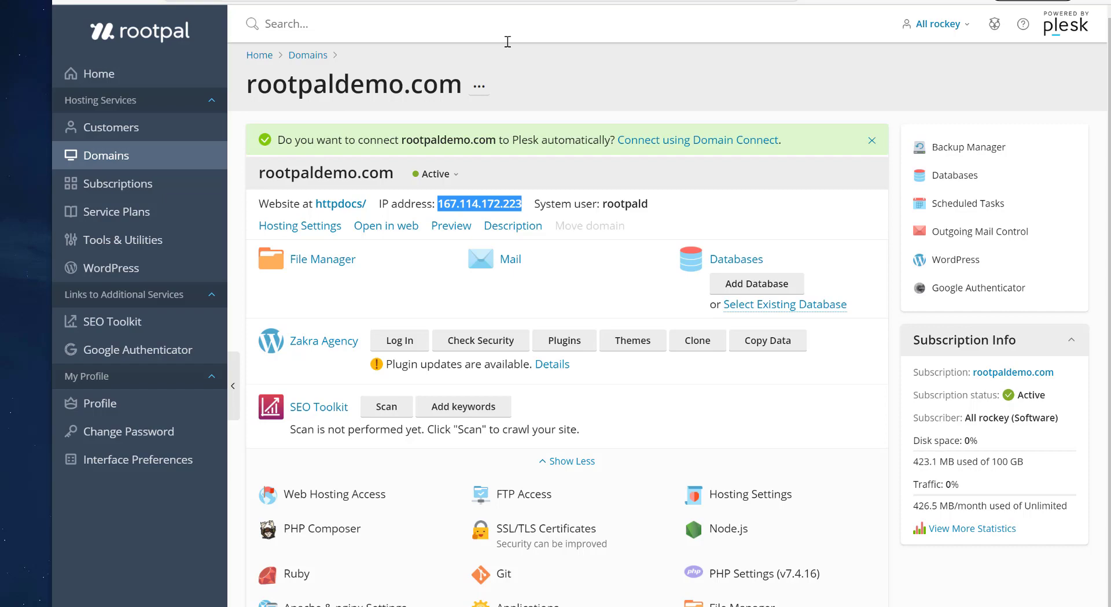
{"action": "right_click", "coordinate": [469, 201]}
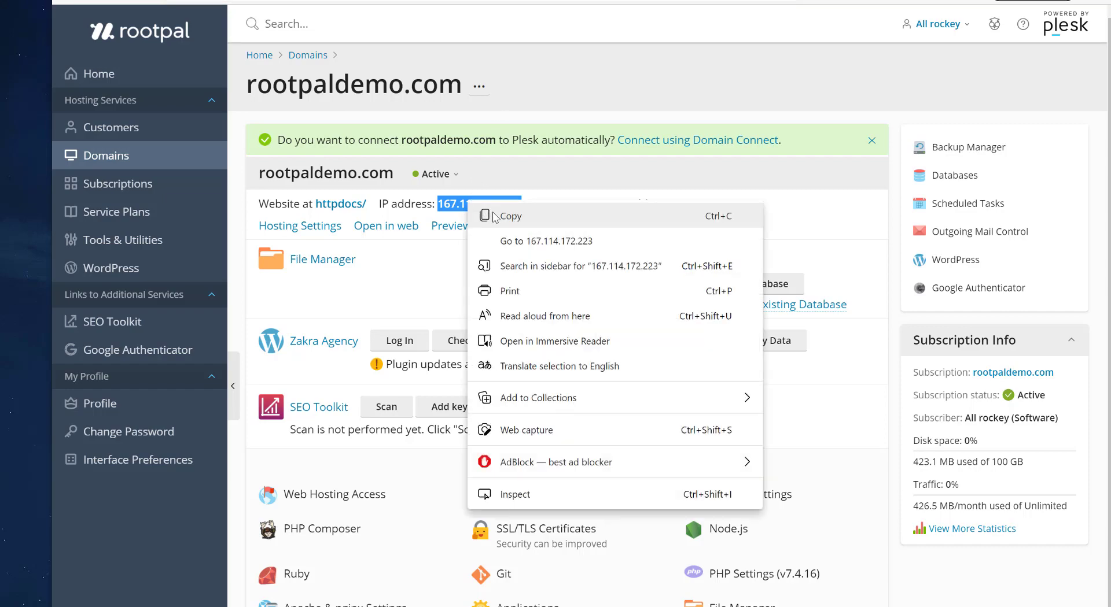
{"action": "left_click", "coordinate": [492, 216]}
- Back in eNom, paste 167.114.172.223 as the IP address and register the ns1.rootydns.com name server
{"action": "key", "text": "alt+Tab"}
{"action": "key", "text": "ctrl+v"}
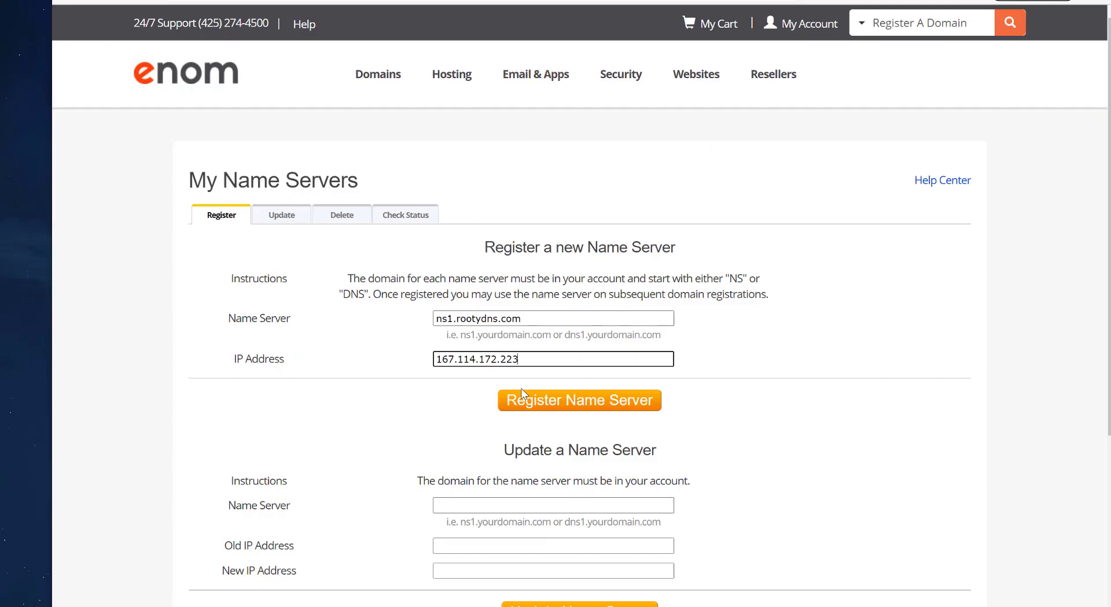
{"action": "left_click", "coordinate": [567, 405]}
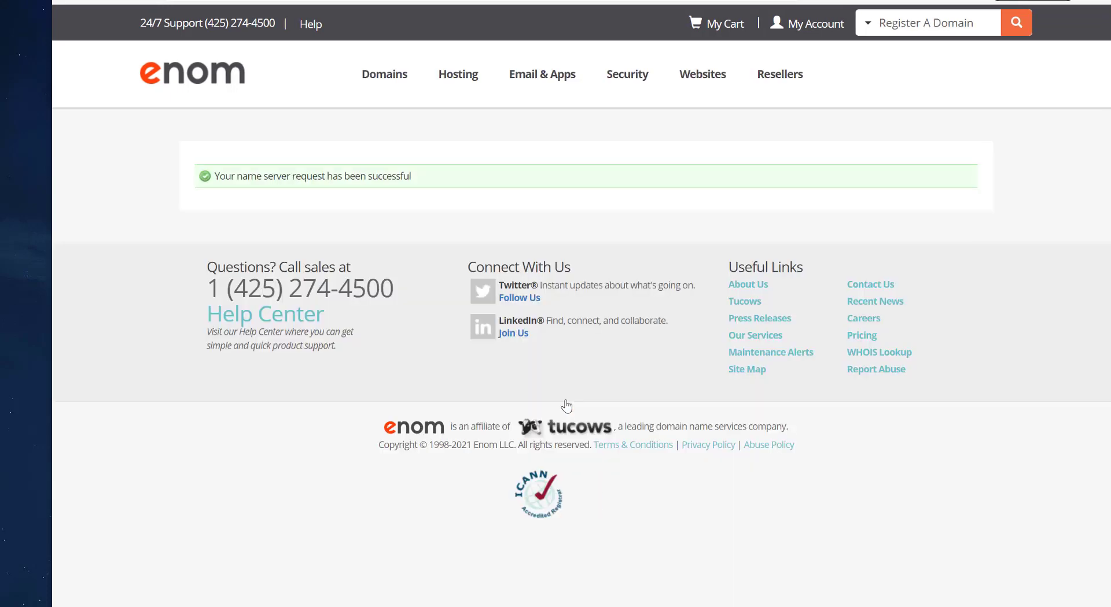
- Reopen the name server registration page and register ns2.rootydns.com with IP address 167.114.172.223
{"action": "mouse_move", "coordinate": [367, 81]}
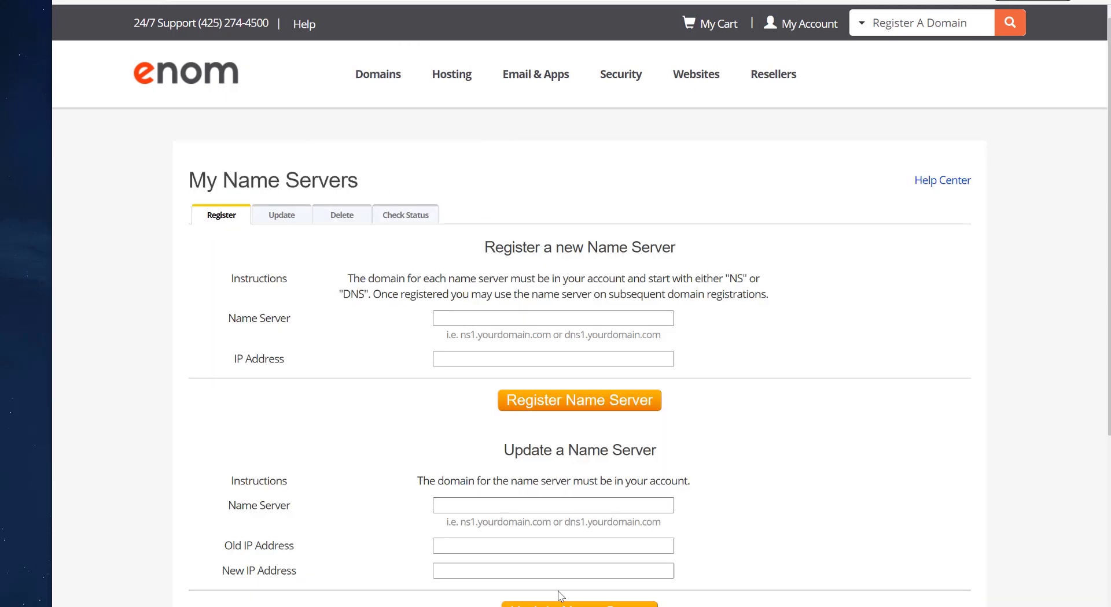
{"action": "left_click", "coordinate": [470, 318]}
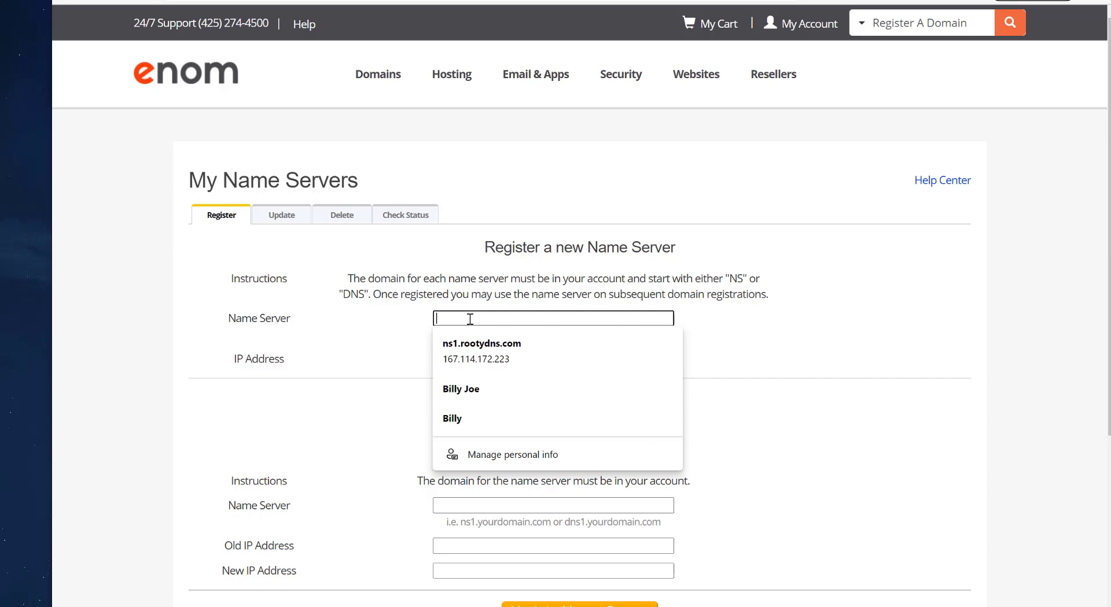
{"action": "type", "text": "ns2.root"}
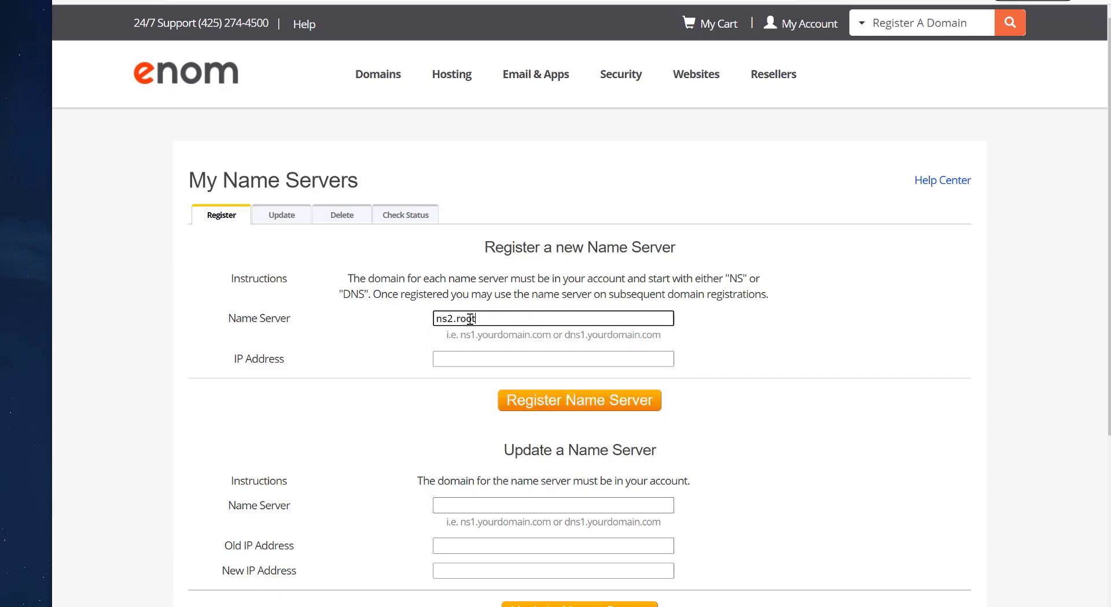
{"action": "type", "text": "ydns.com"}
{"action": "key", "text": "Tab"}
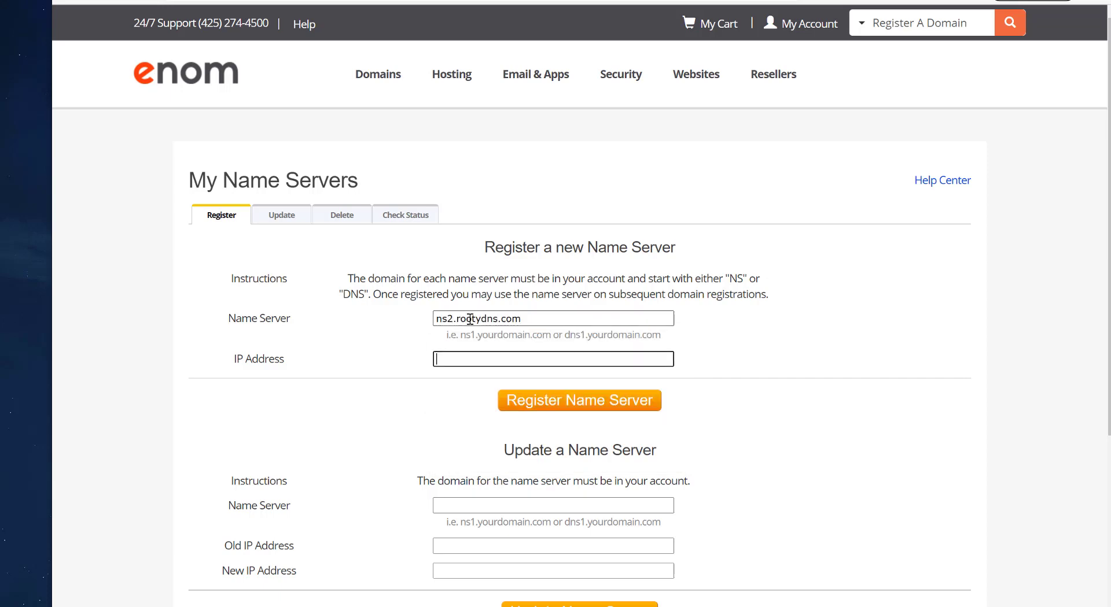
{"action": "type", "text": "167.114.172.223"}
{"action": "left_click", "coordinate": [404, 350]}
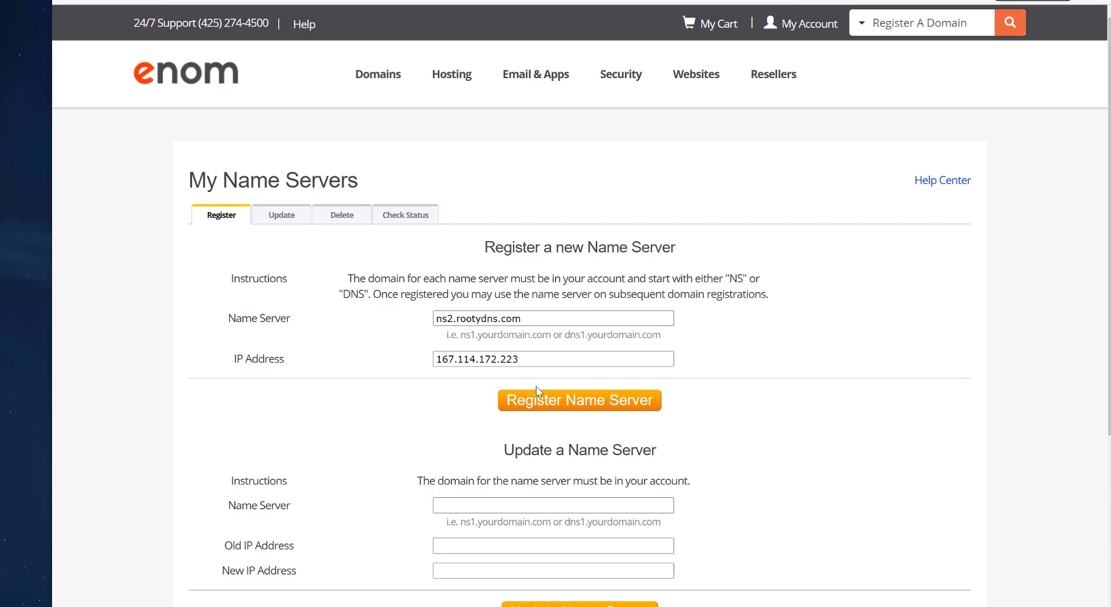
{"action": "left_click", "coordinate": [558, 406]}
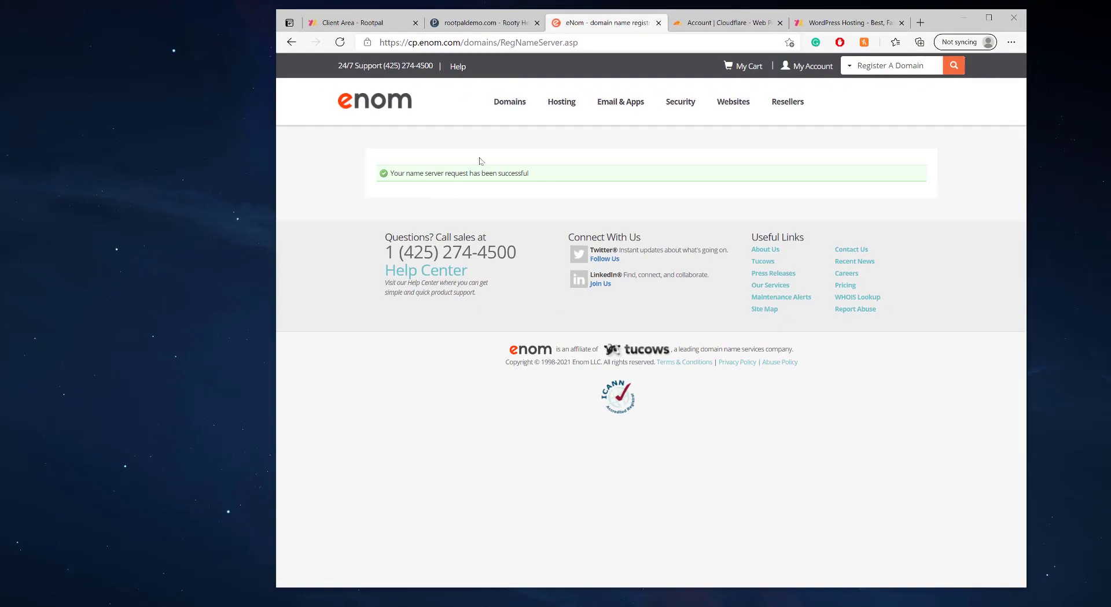
- Switch to Cloudflare and examine the DNS records of rootpaldemo.com, including the ns1 and ns2 entries
{"action": "key", "text": "ctrl+Tab"}
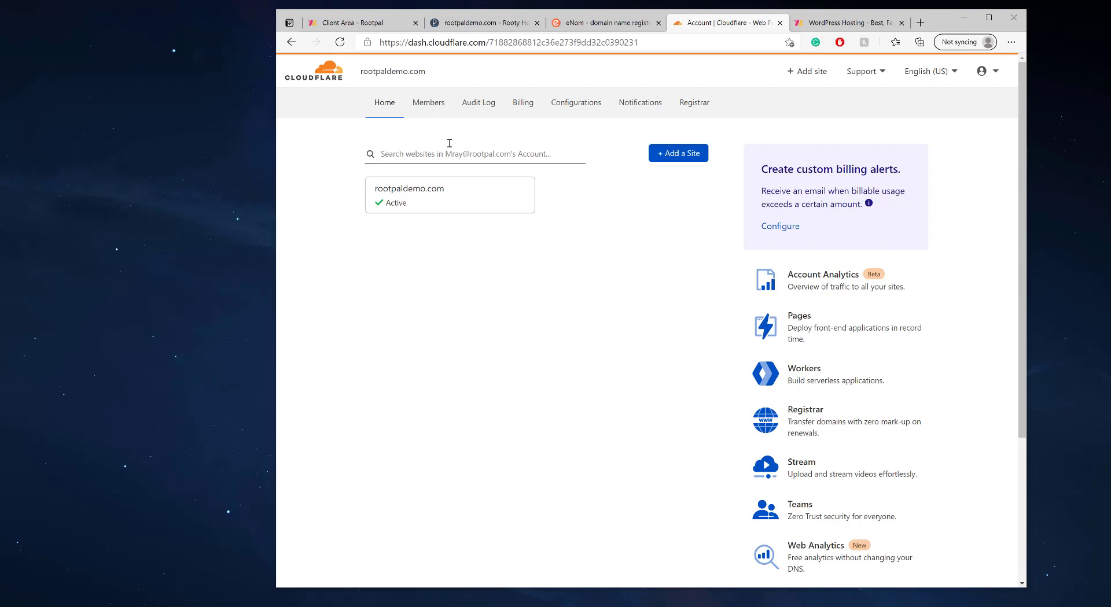
{"action": "left_click", "coordinate": [451, 188]}
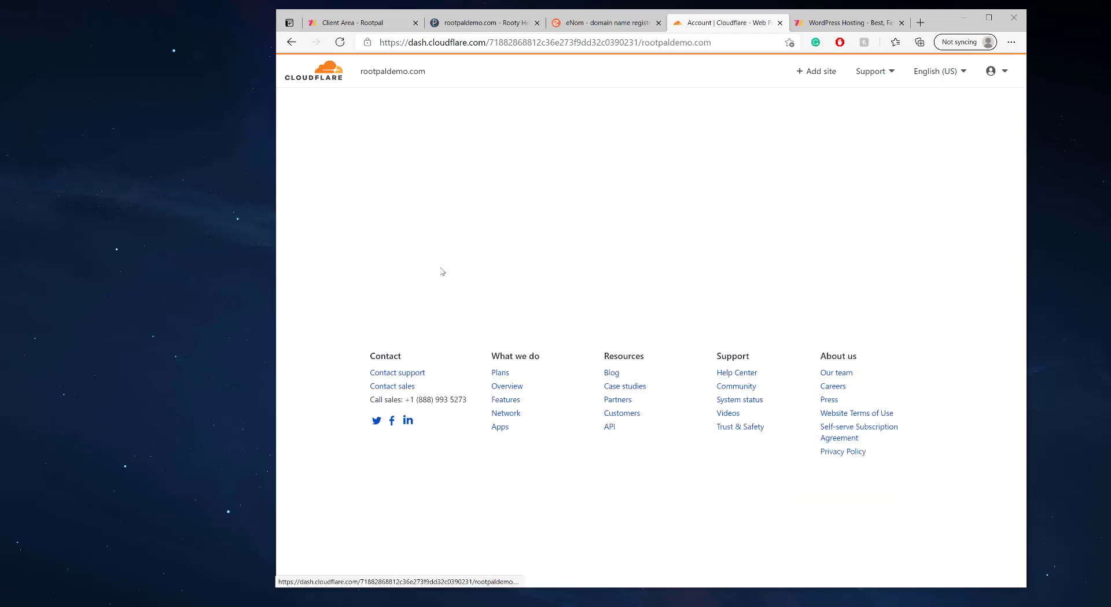
{"action": "left_click", "coordinate": [453, 111]}
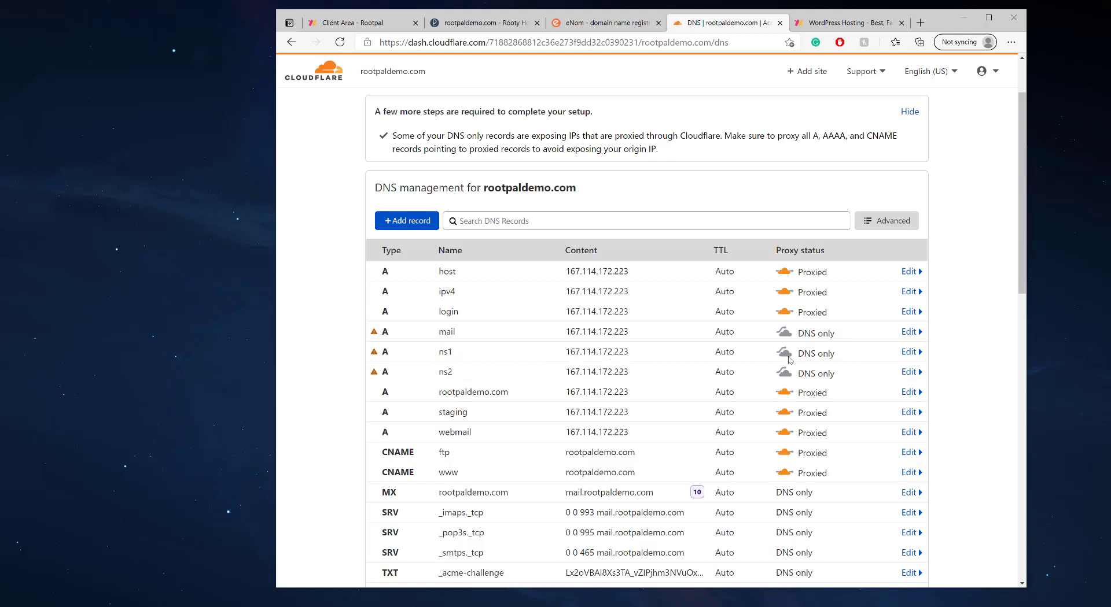
- Switch to eNom and look over the domain management options, down to Advanced Tools
{"action": "left_click", "coordinate": [598, 24]}
{"action": "mouse_move", "coordinate": [510, 101]}
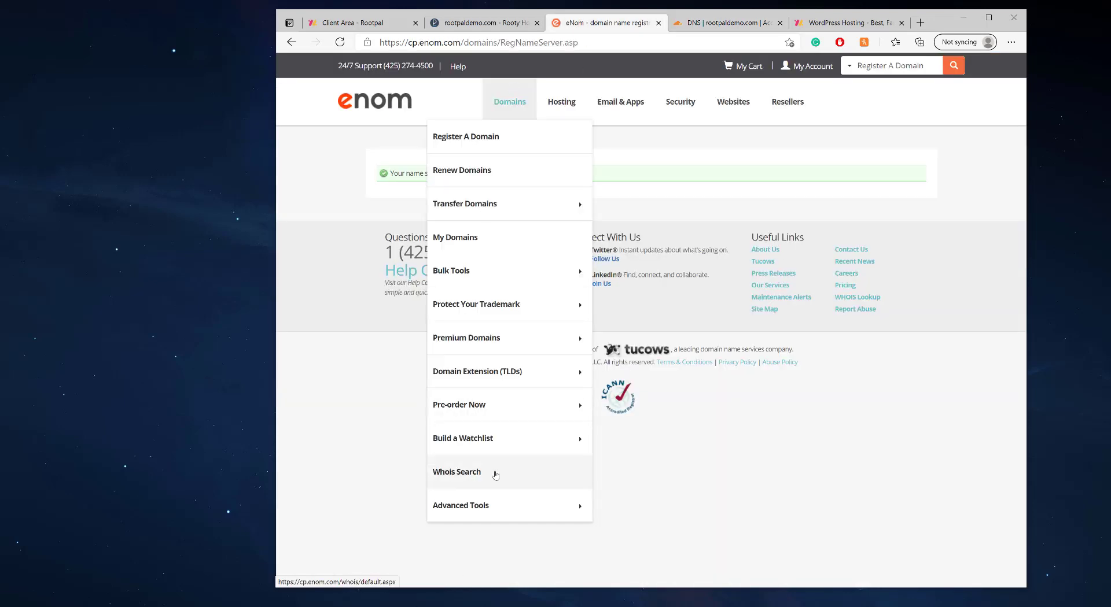
{"action": "mouse_move", "coordinate": [496, 504]}
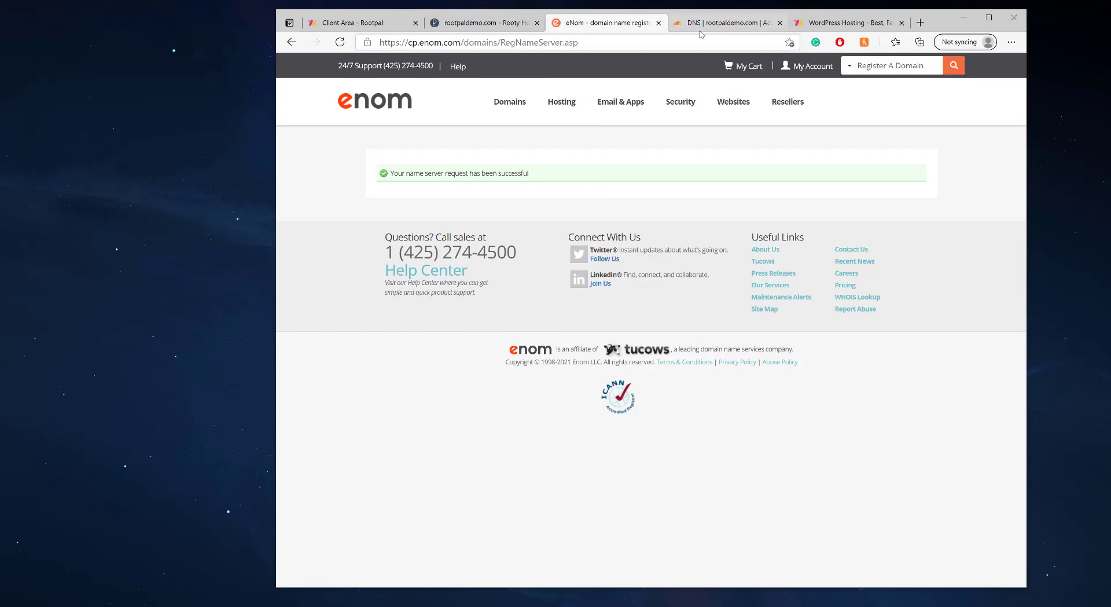
- Return to Cloudflare and examine the Custom Nameservers section of rootpaldemo.com's DNS settings
{"action": "key", "text": "ctrl+Tab"}
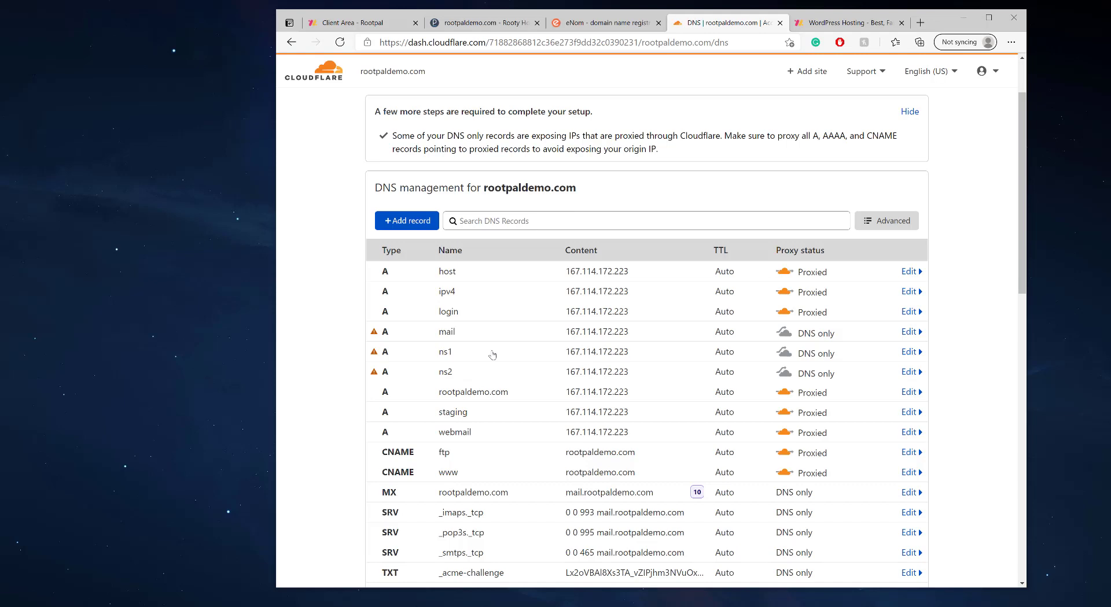
{"action": "scroll", "coordinate": [548, 328], "scroll_direction": "down", "scroll_amount": 6}
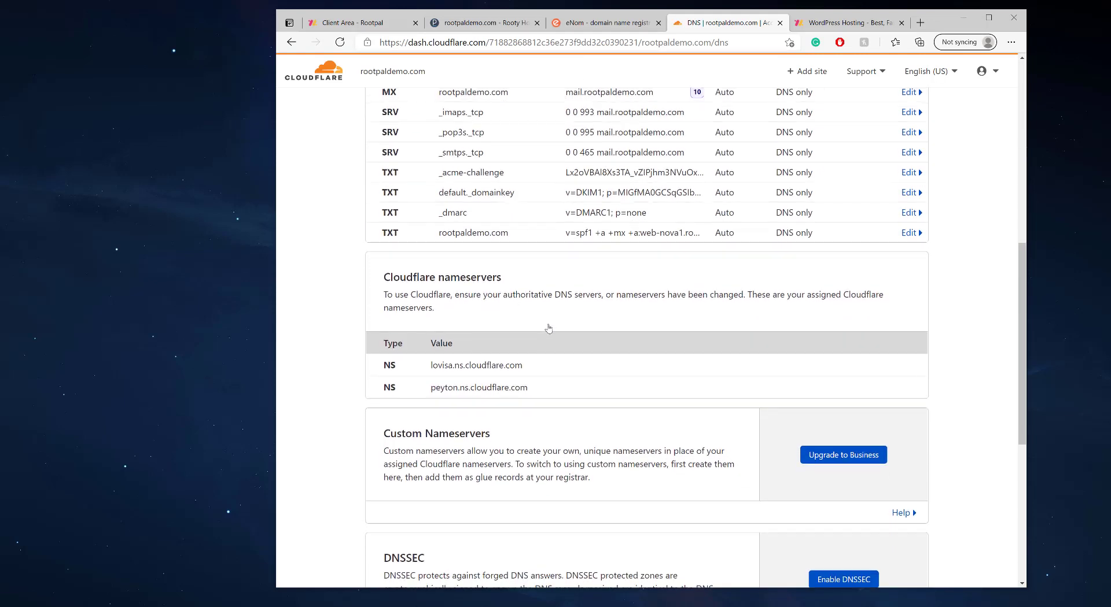
{"action": "scroll", "coordinate": [579, 480], "scroll_direction": "down", "scroll_amount": 3}
{"action": "left_click_drag", "start_coordinate": [383, 272], "coordinate": [631, 314]}
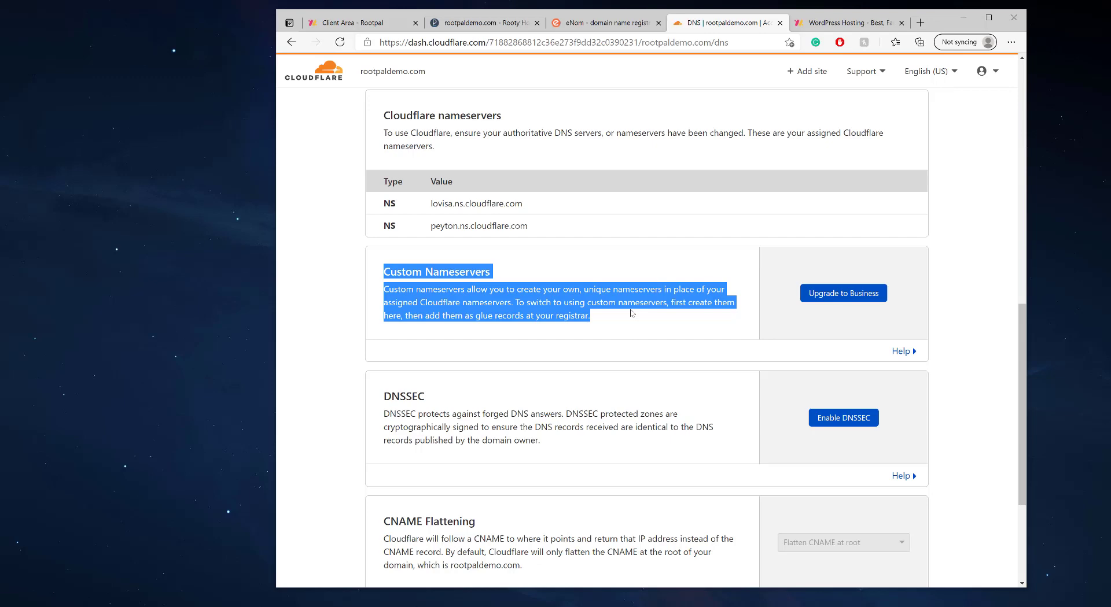
- View the Business plan upgrade options for rootpaldemo.com, then dismiss the plan comparison
{"action": "left_click", "coordinate": [844, 300]}
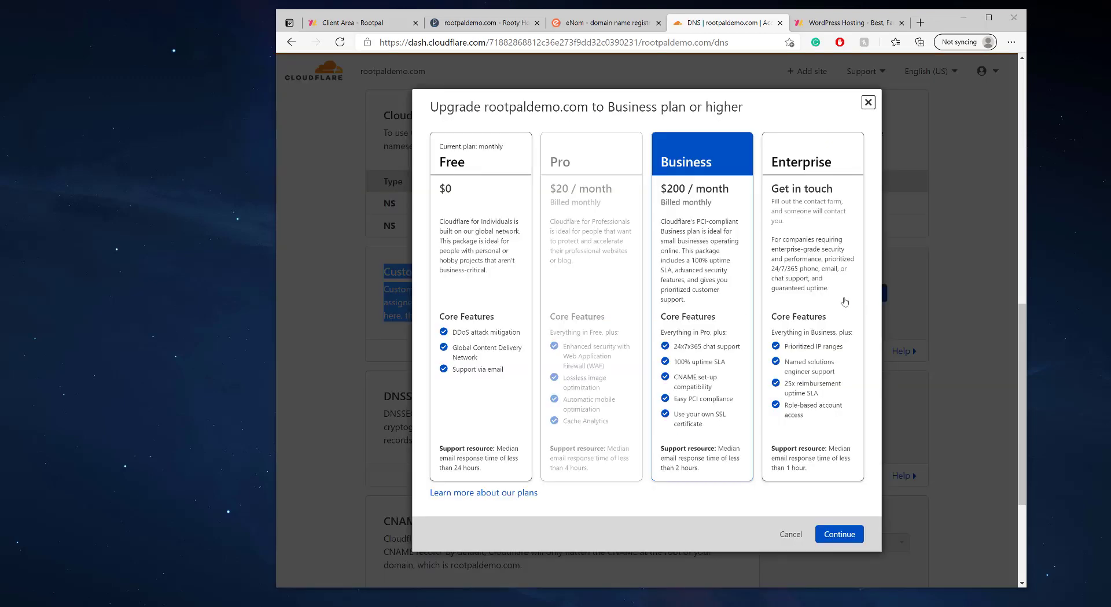
{"action": "left_click", "coordinate": [867, 103]}
{"action": "scroll", "coordinate": [529, 347], "scroll_direction": "up", "scroll_amount": 6}
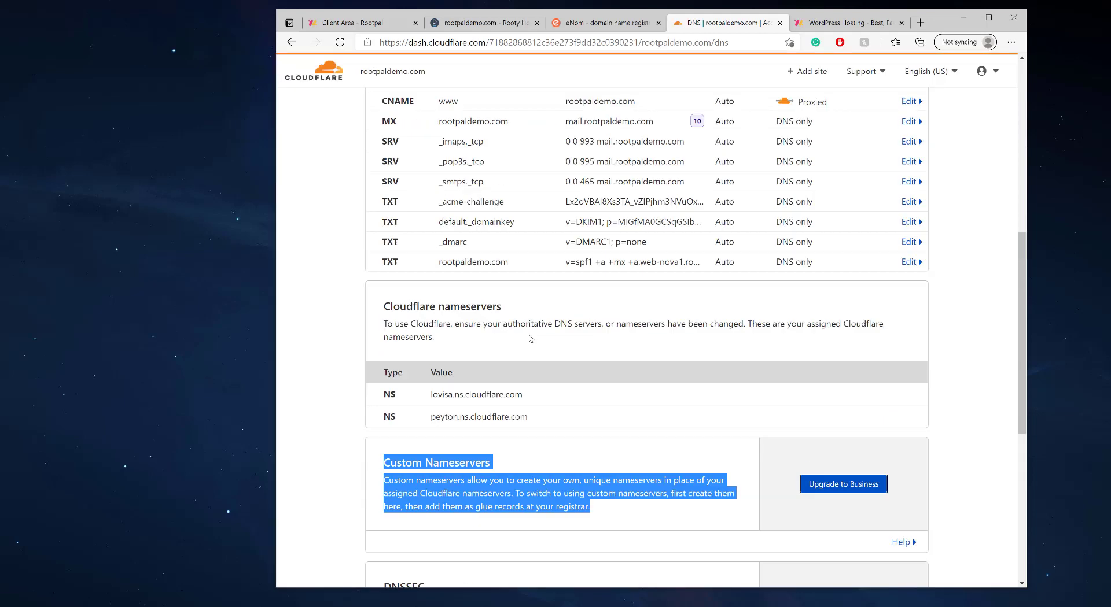
{"action": "scroll", "coordinate": [529, 389], "scroll_direction": "up", "scroll_amount": 3}
- In Internet.bs, add ns1.rootydns.com and ns2.rootydns.com as external nameservers for gramroad.com
{"action": "left_click", "coordinate": [614, 25]}
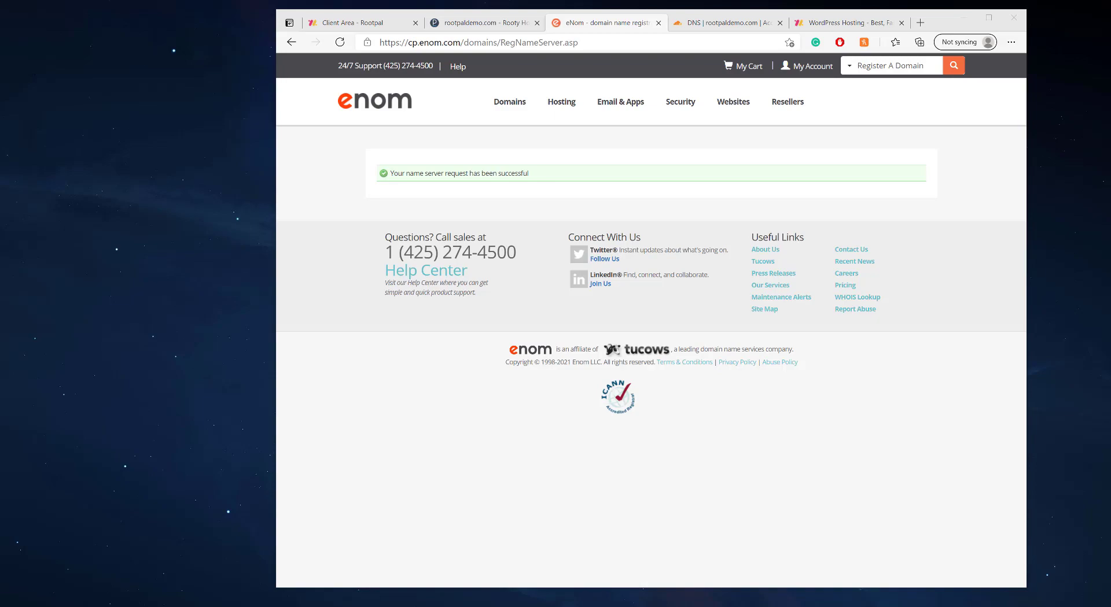
{"action": "left_click_drag", "start_coordinate": [0, 39], "coordinate": [416, 50]}
{"action": "left_click", "coordinate": [344, 273]}
{"action": "type", "text": "ns"}
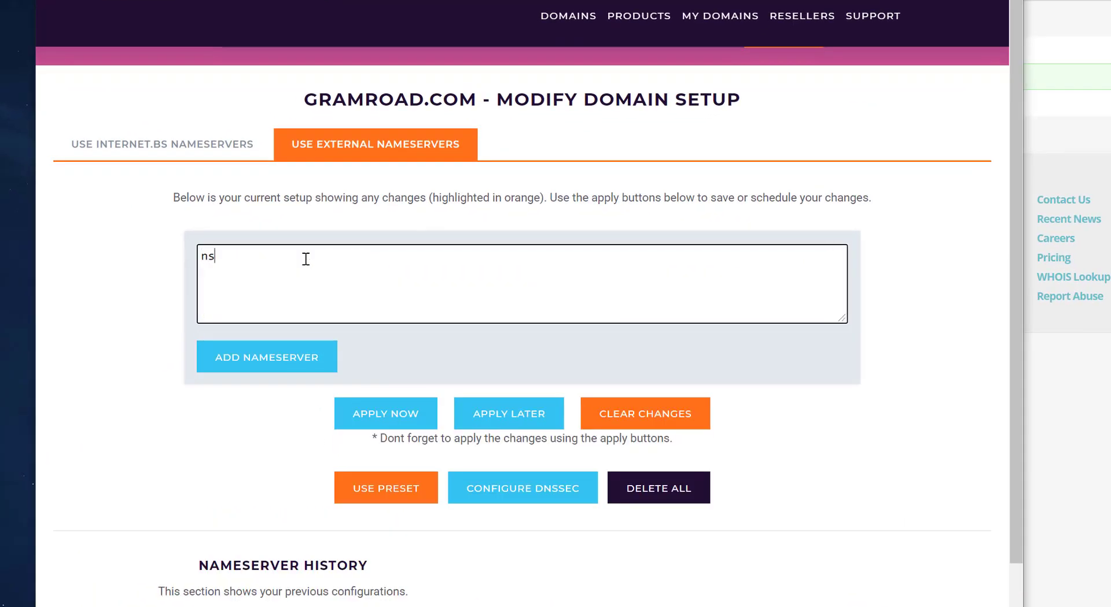
{"action": "type", "text": "1.rootydns.com"}
{"action": "key", "text": "Tab"}
{"action": "left_click", "coordinate": [324, 267]}
{"action": "type", "text": "ns2.rootydns.com"}
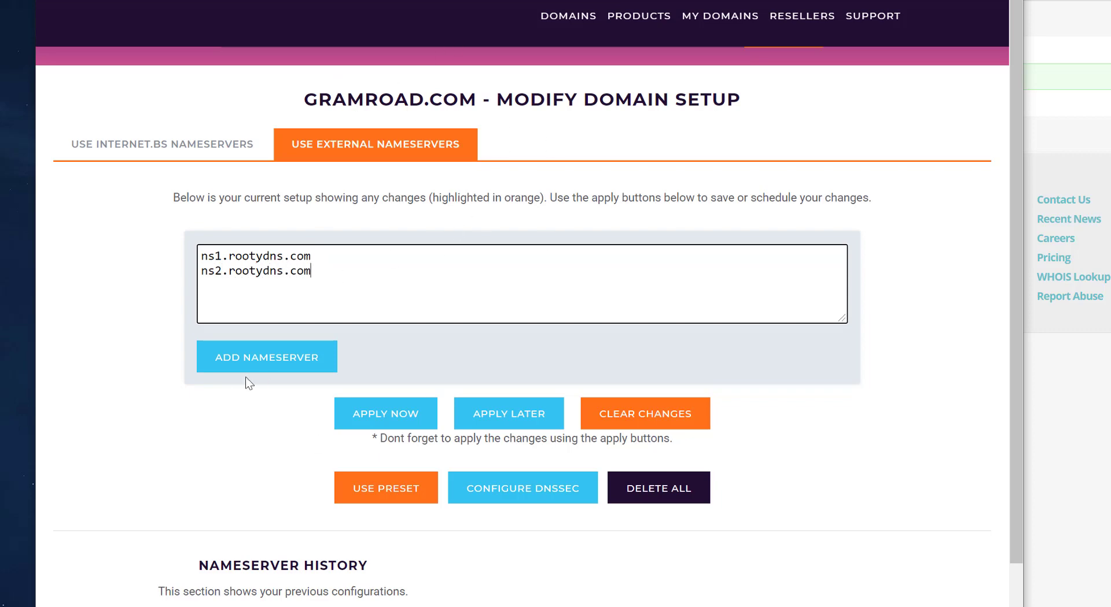
{"action": "left_click", "coordinate": [265, 365]}
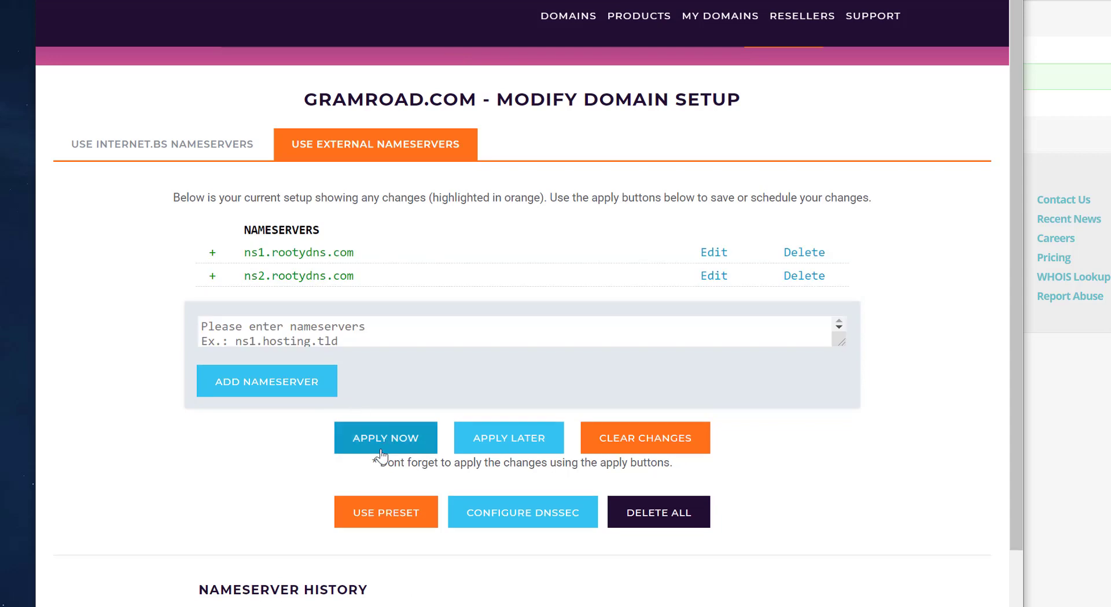
- Apply the gramroad.com nameserver changes immediately and acknowledge the confirmation
{"action": "left_click", "coordinate": [382, 445]}
{"action": "left_click", "coordinate": [476, 513]}
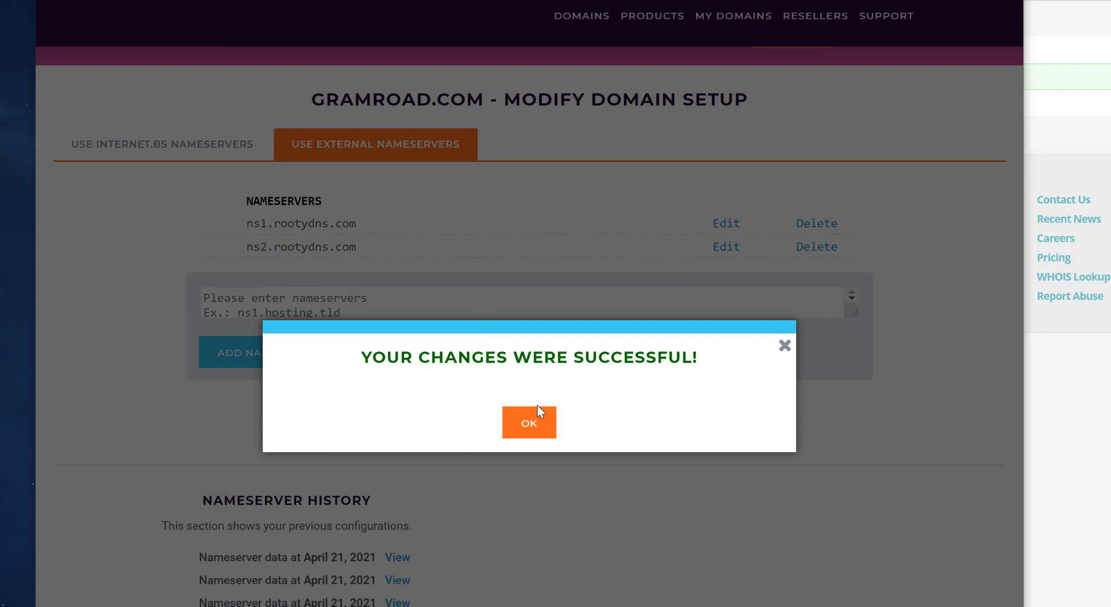
{"action": "left_click", "coordinate": [530, 426]}
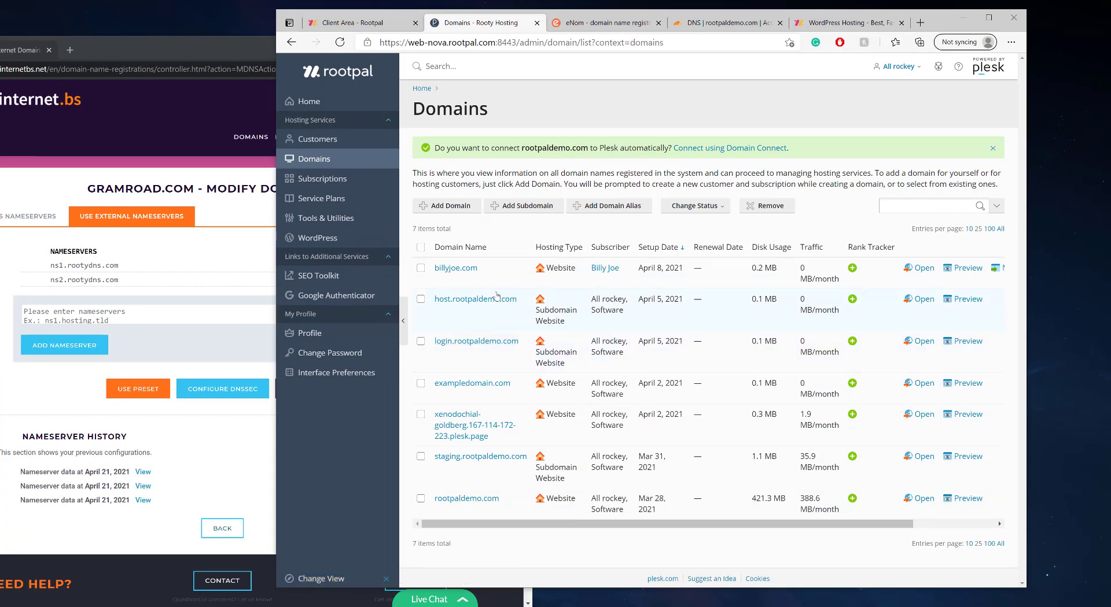
- Back in eNom, open the DNS Server Settings of rootydns.com and select Custom name servers
{"action": "left_click", "coordinate": [637, 28]}
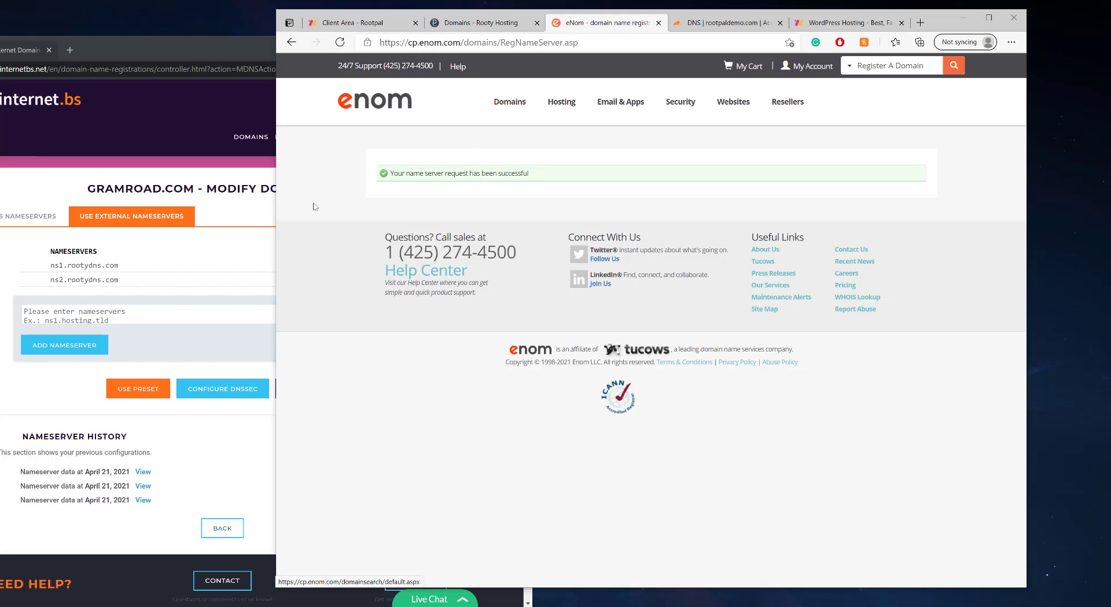
{"action": "left_click", "coordinate": [292, 45]}
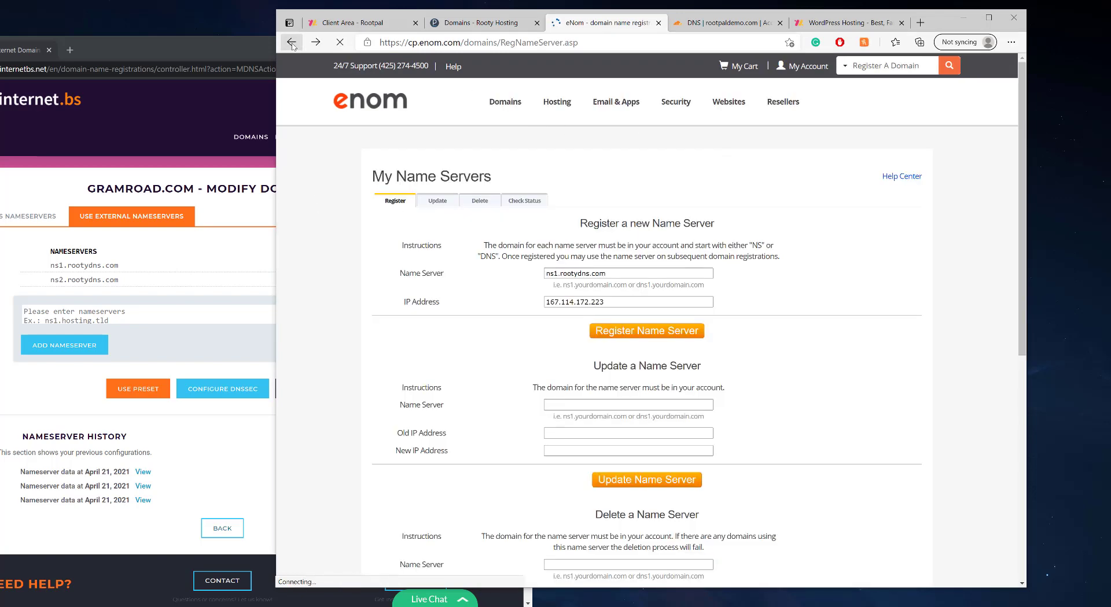
{"action": "left_click", "coordinate": [293, 44]}
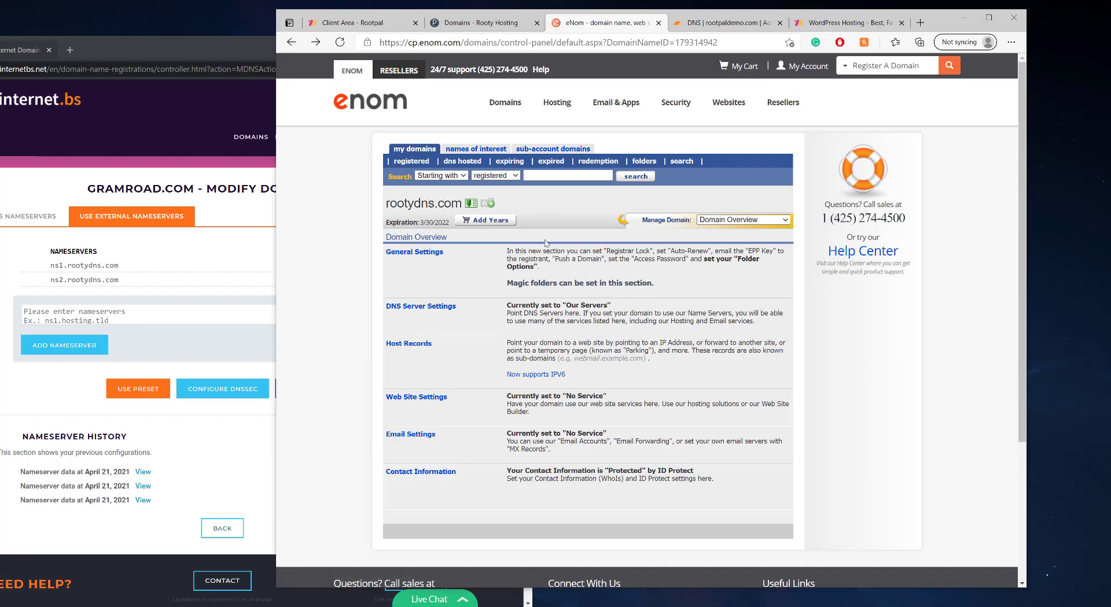
{"action": "left_click", "coordinate": [410, 307]}
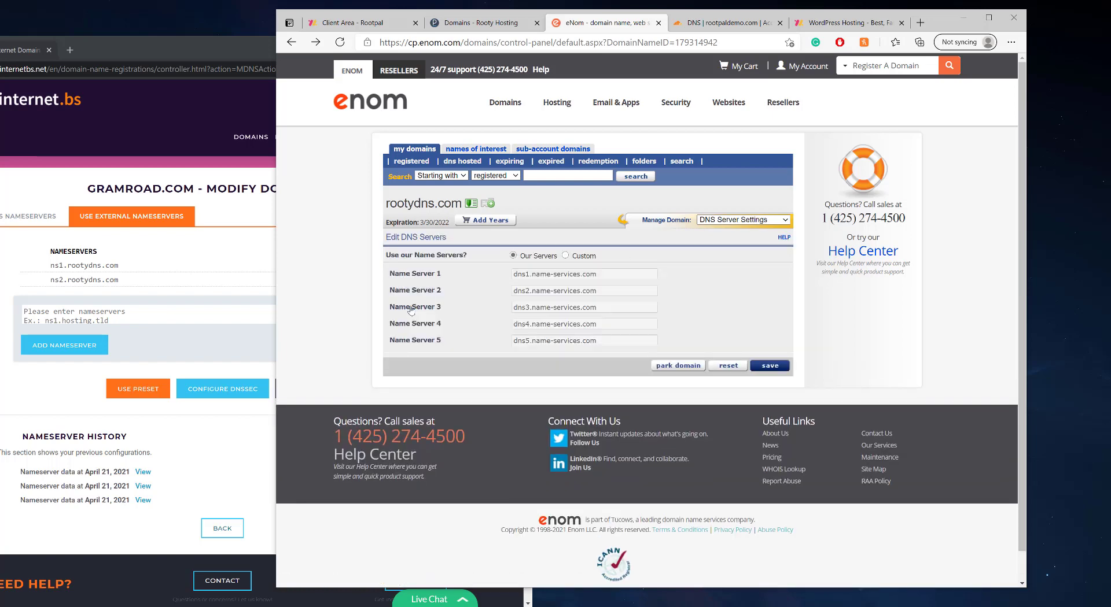
{"action": "left_click", "coordinate": [565, 255]}
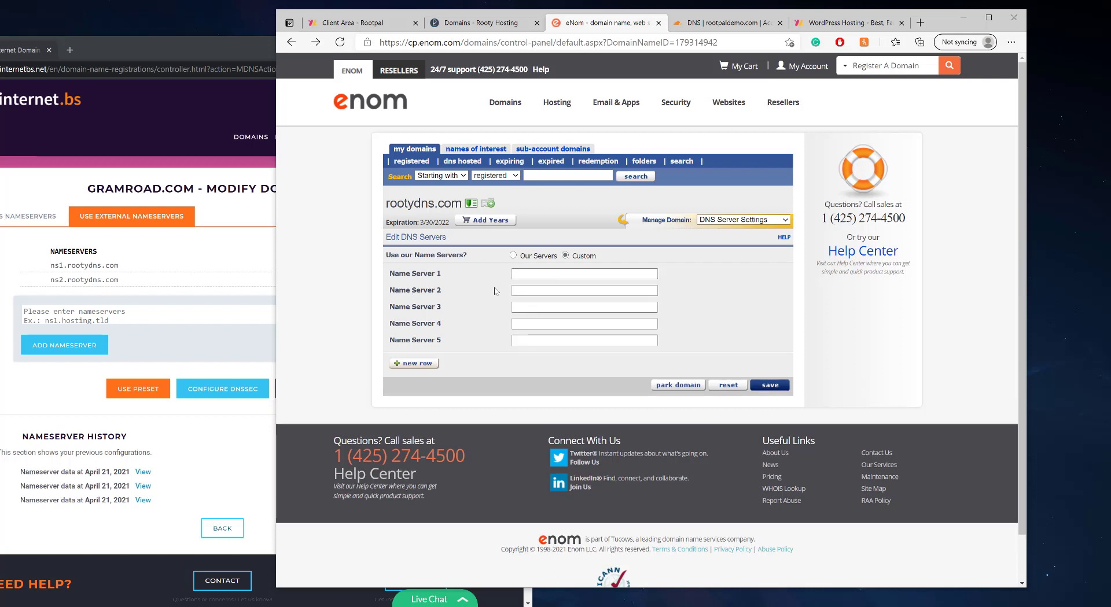
{"action": "left_click", "coordinate": [546, 272]}
{"action": "left_click", "coordinate": [469, 287]}
{"action": "left_click", "coordinate": [526, 273]}
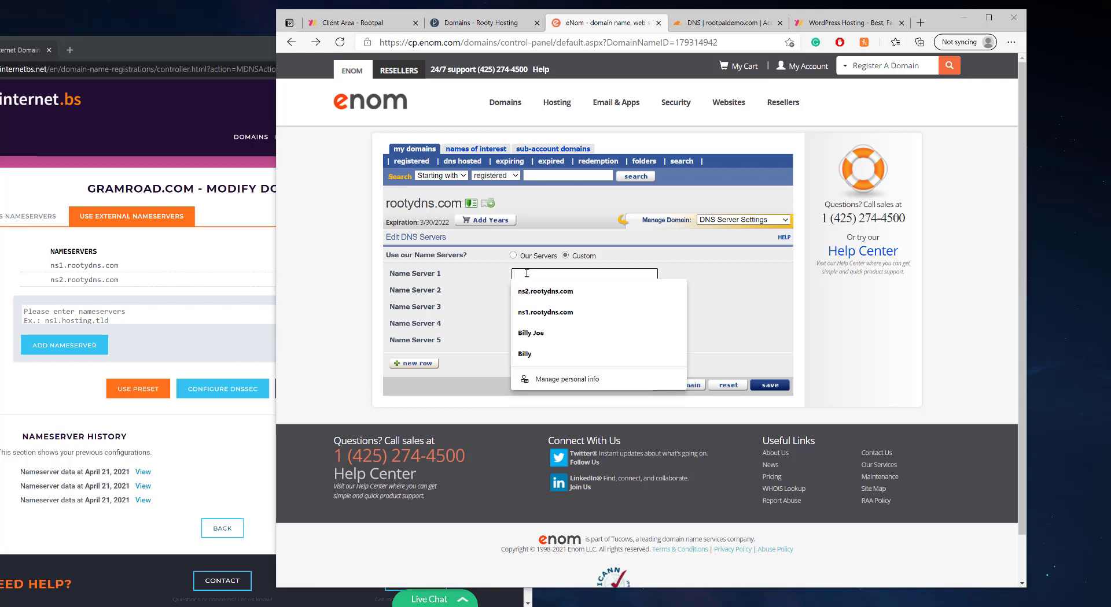
{"action": "left_click", "coordinate": [497, 273]}
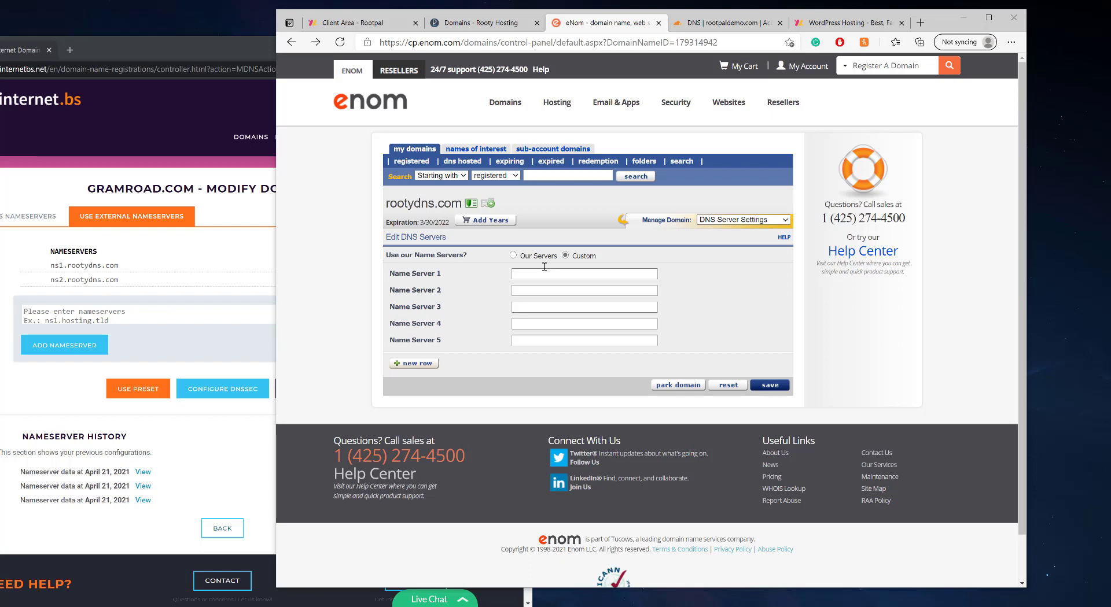
{"action": "left_click_drag", "start_coordinate": [181, 52], "coordinate": [276, 52]}
{"action": "left_click_drag", "start_coordinate": [208, 292], "coordinate": [144, 280]}
{"action": "left_click", "coordinate": [144, 280]}
{"action": "left_click_drag", "start_coordinate": [323, 51], "coordinate": [86, 64]}
{"action": "left_click", "coordinate": [508, 100]}
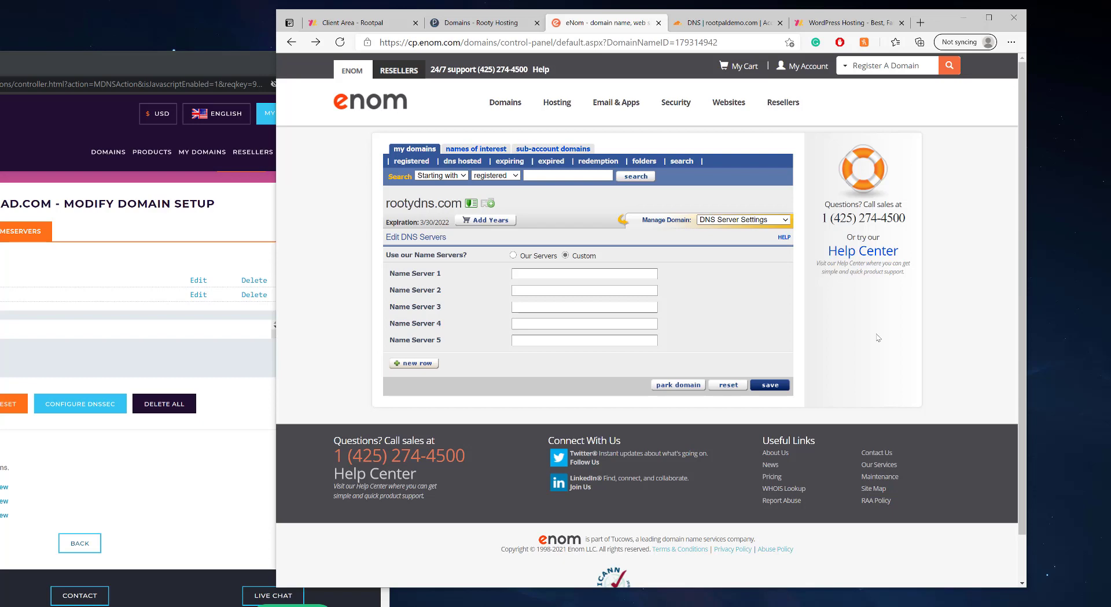
- Search the web for "godaddy private nameservers" and open the ChemiCloud article on registering private nameservers with GoDaddy
{"action": "left_click", "coordinate": [919, 22]}
{"action": "type", "text": "godaddy pr"}
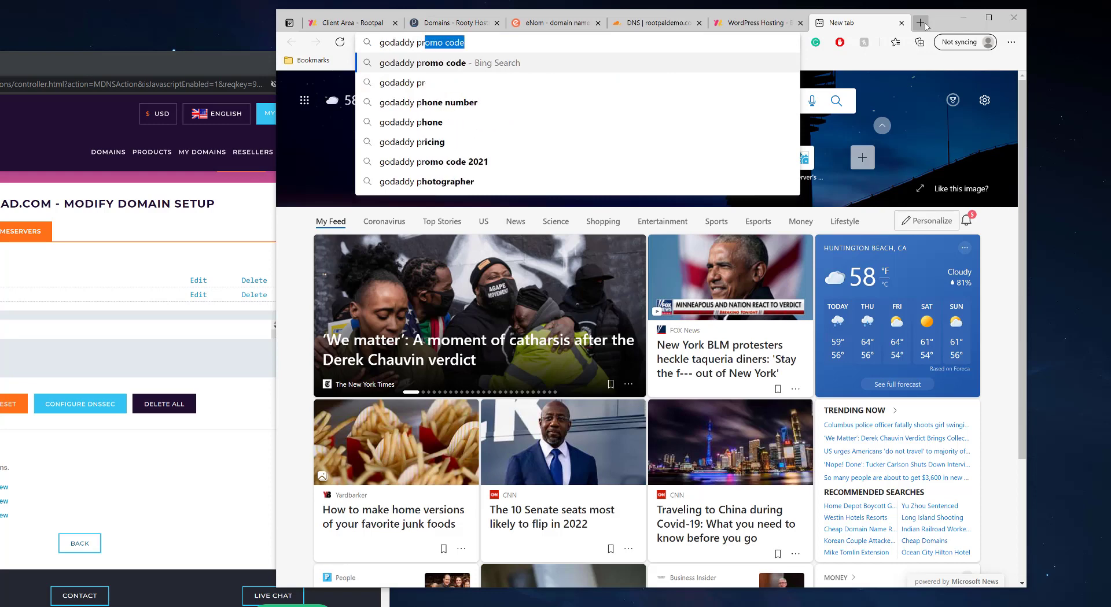
{"action": "type", "text": "ivate nameservers"}
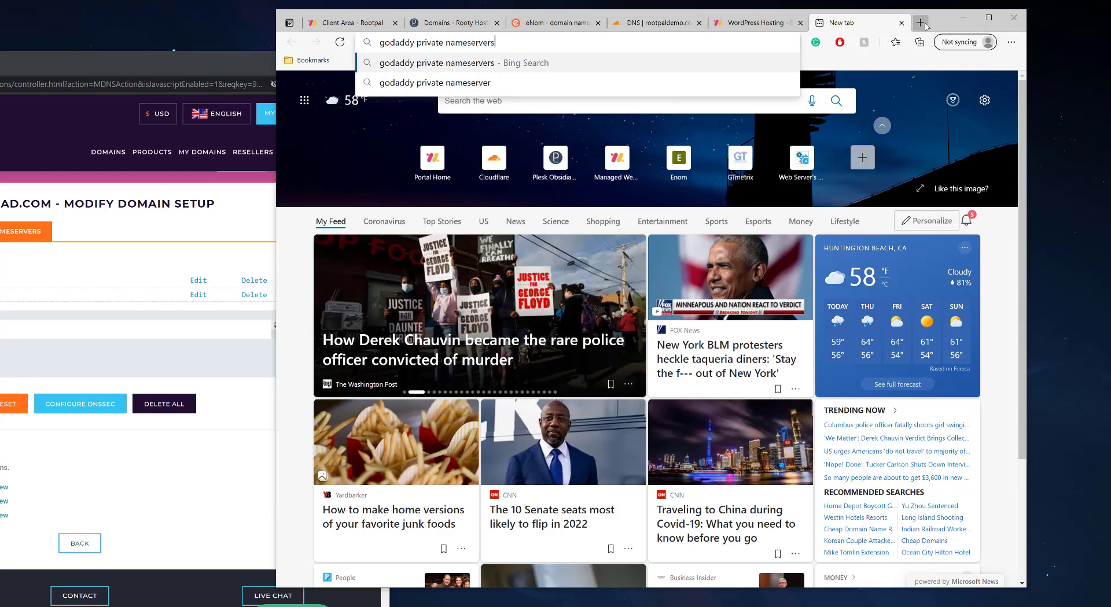
{"action": "key", "text": "Return"}
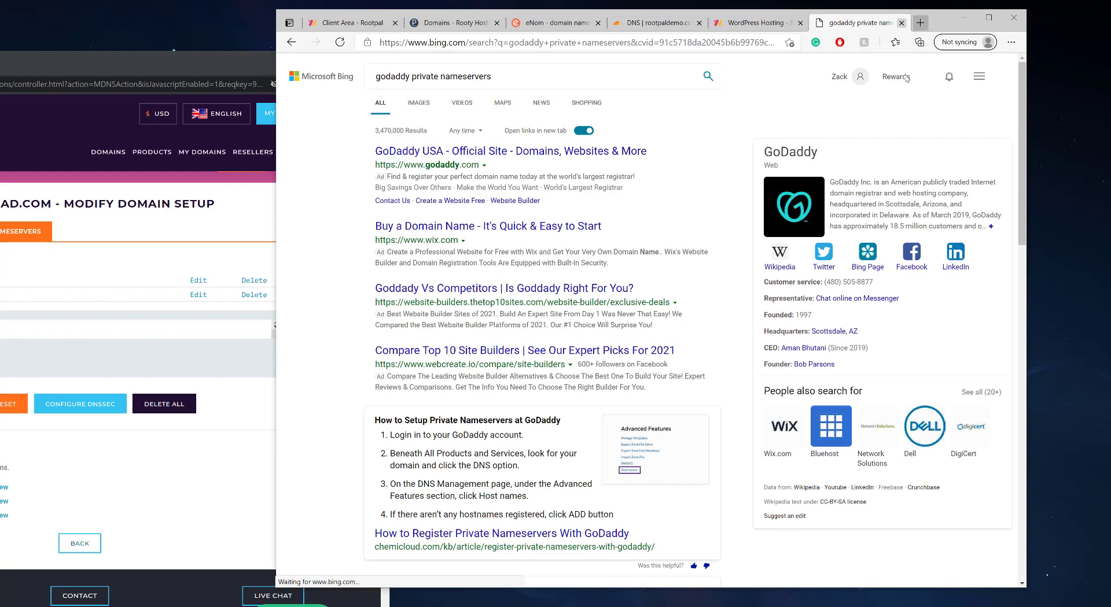
{"action": "scroll", "coordinate": [497, 345], "scroll_direction": "down", "scroll_amount": 4}
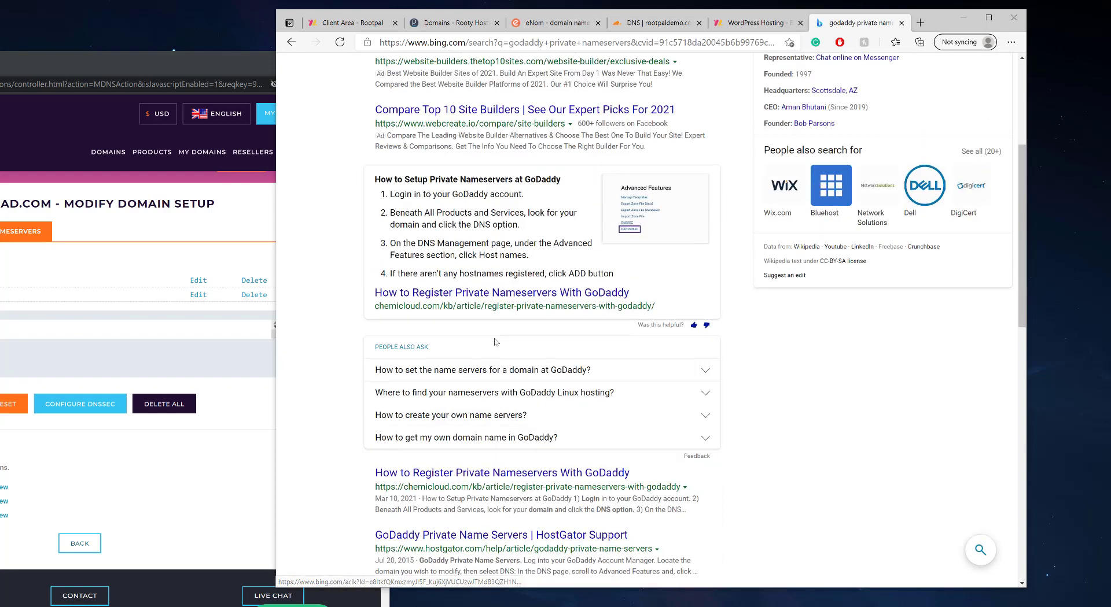
{"action": "left_click", "coordinate": [446, 295]}
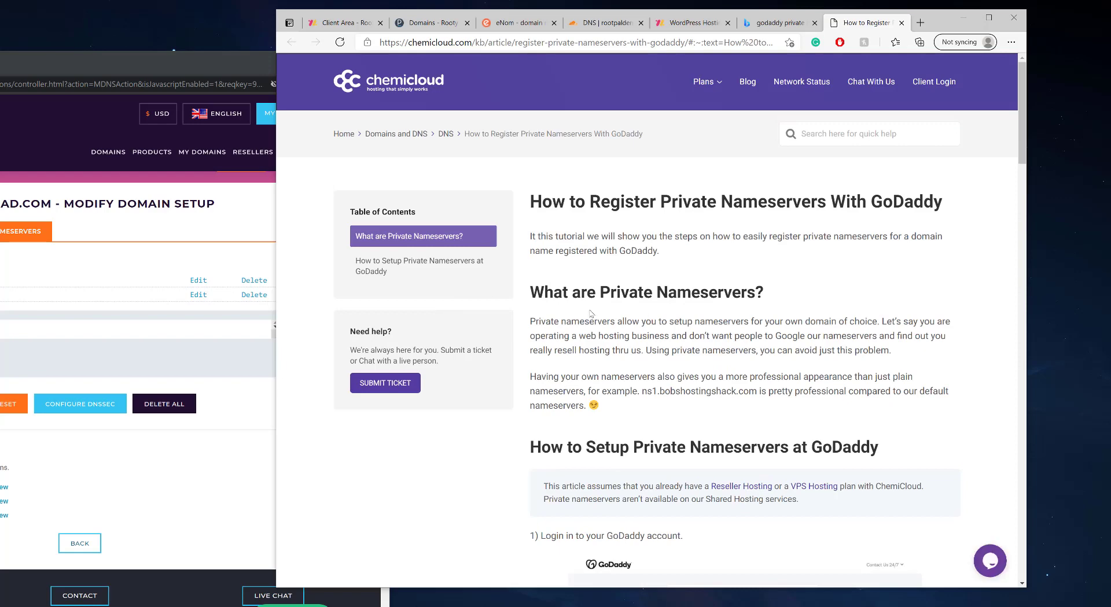
- Read the article's GoDaddy host name instructions for registering ns1 and ns2, and close it
{"action": "scroll", "coordinate": [587, 312], "scroll_direction": "down", "scroll_amount": 7}
{"action": "scroll", "coordinate": [587, 312], "scroll_direction": "down", "scroll_amount": 9}
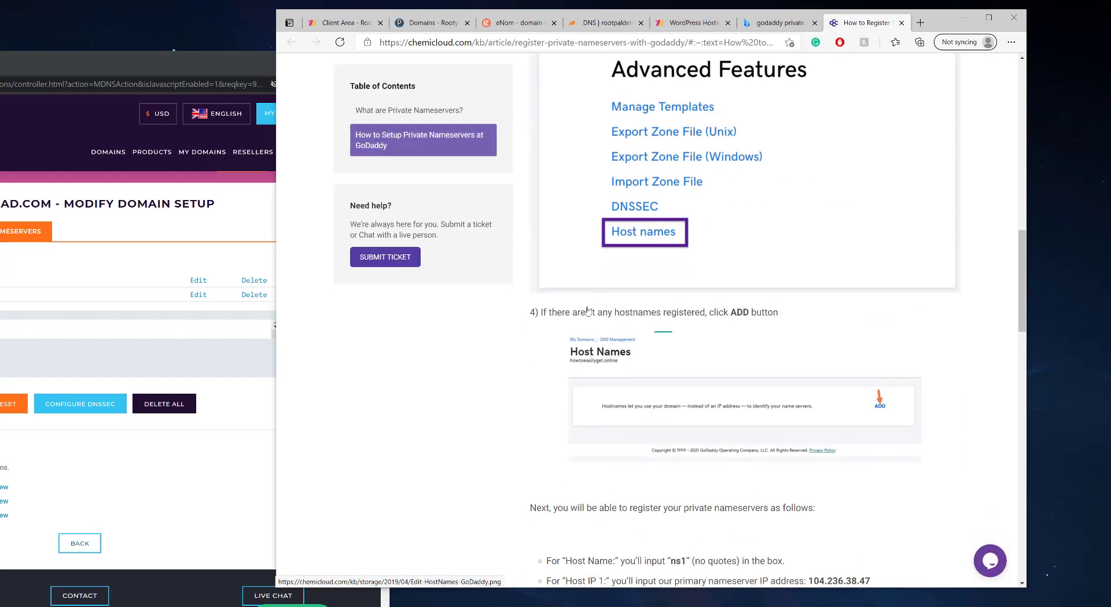
{"action": "scroll", "coordinate": [679, 359], "scroll_direction": "down", "scroll_amount": 4}
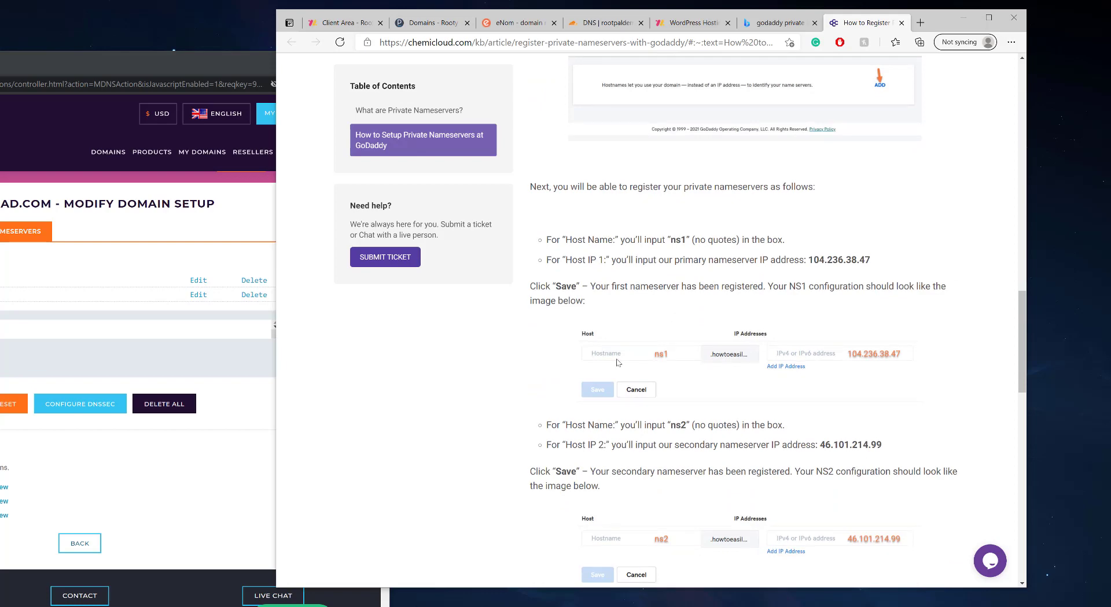
{"action": "scroll", "coordinate": [840, 361], "scroll_direction": "down", "scroll_amount": 3}
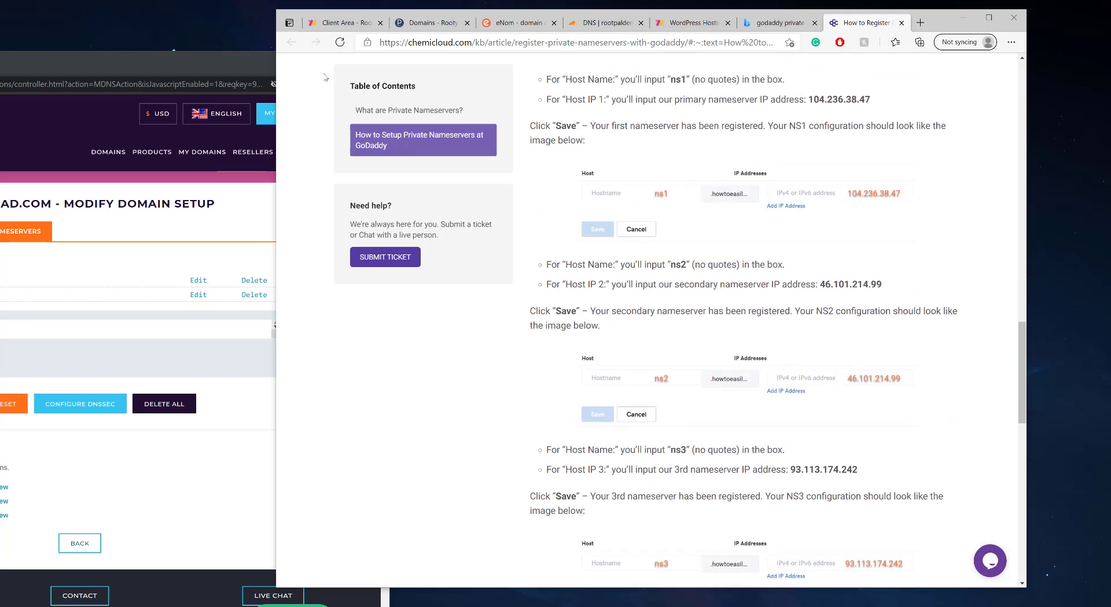
{"action": "left_click", "coordinate": [900, 22]}
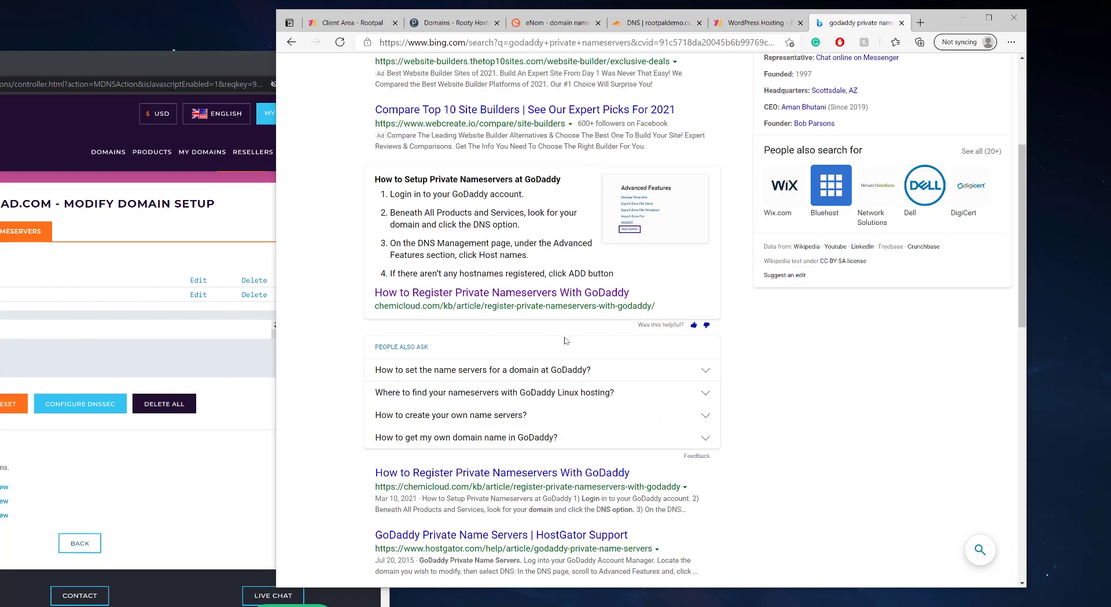
- Look through the remaining search results on GoDaddy private nameservers and close the search page
{"action": "scroll", "coordinate": [556, 337], "scroll_direction": "down", "scroll_amount": 4}
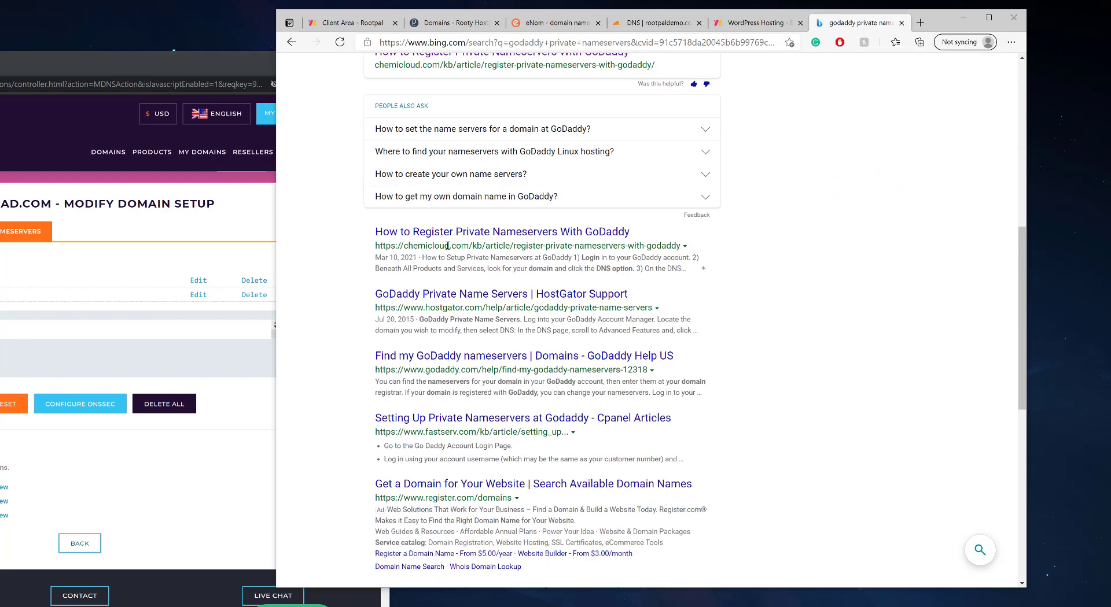
{"action": "scroll", "coordinate": [480, 254], "scroll_direction": "down", "scroll_amount": 1}
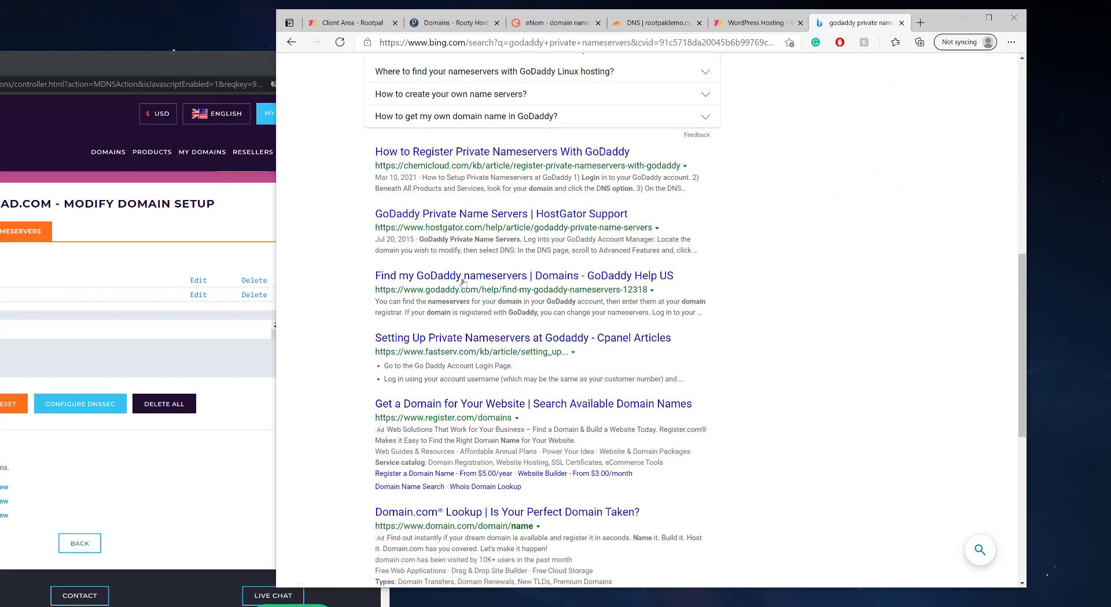
{"action": "scroll", "coordinate": [636, 405], "scroll_direction": "up", "scroll_amount": 8}
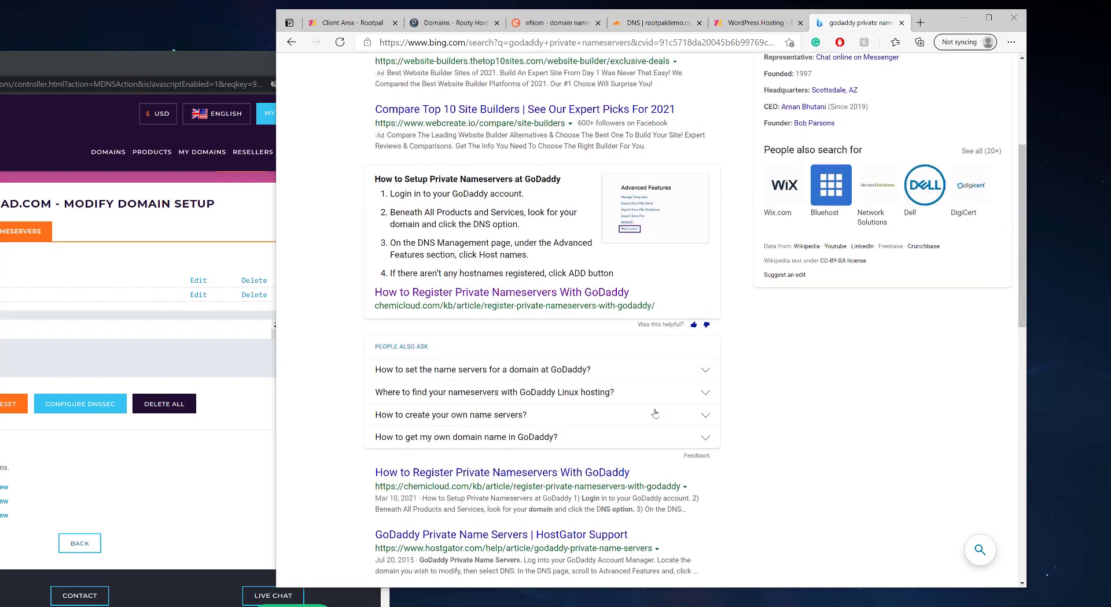
{"action": "mouse_move", "coordinate": [689, 460]}
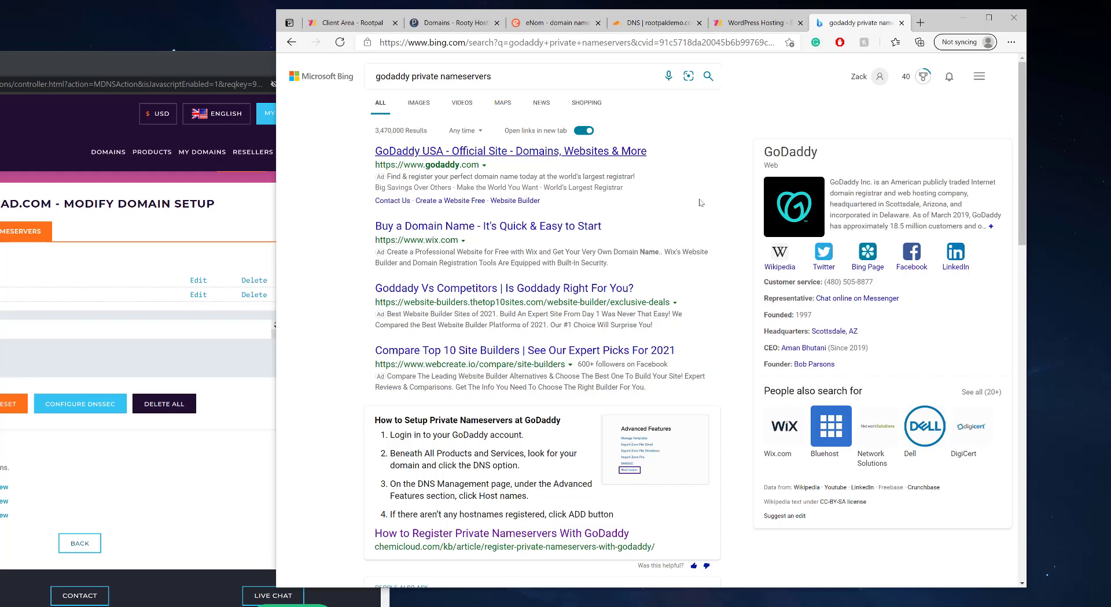
{"action": "left_click", "coordinate": [901, 23]}
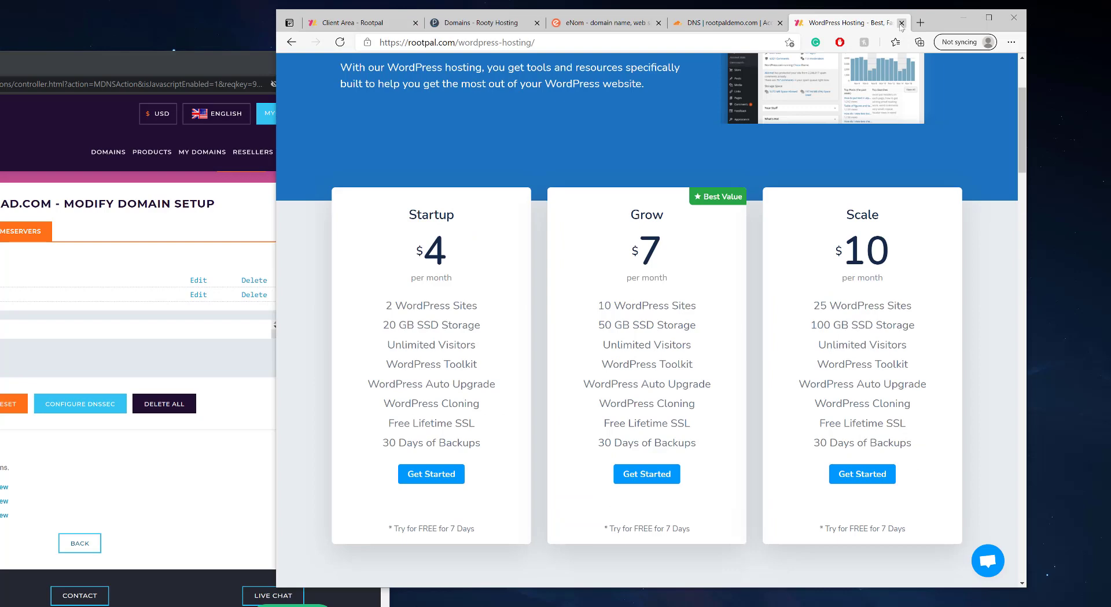
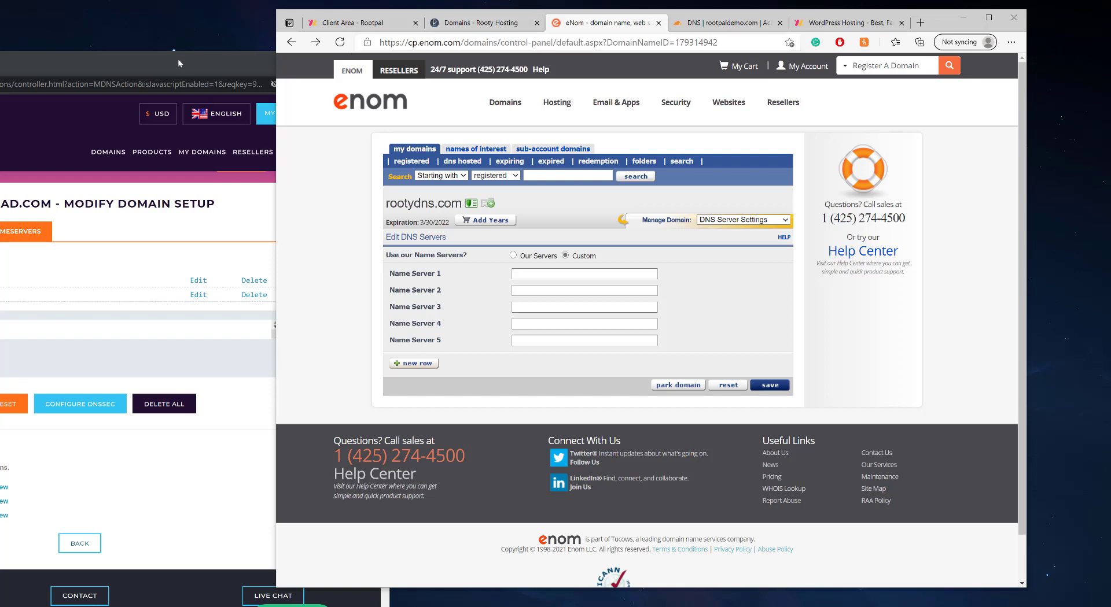
- Bring the Internet.bs window forward to view the external name servers set for gramroad.com
{"action": "left_click_drag", "start_coordinate": [231, 62], "coordinate": [453, 42]}
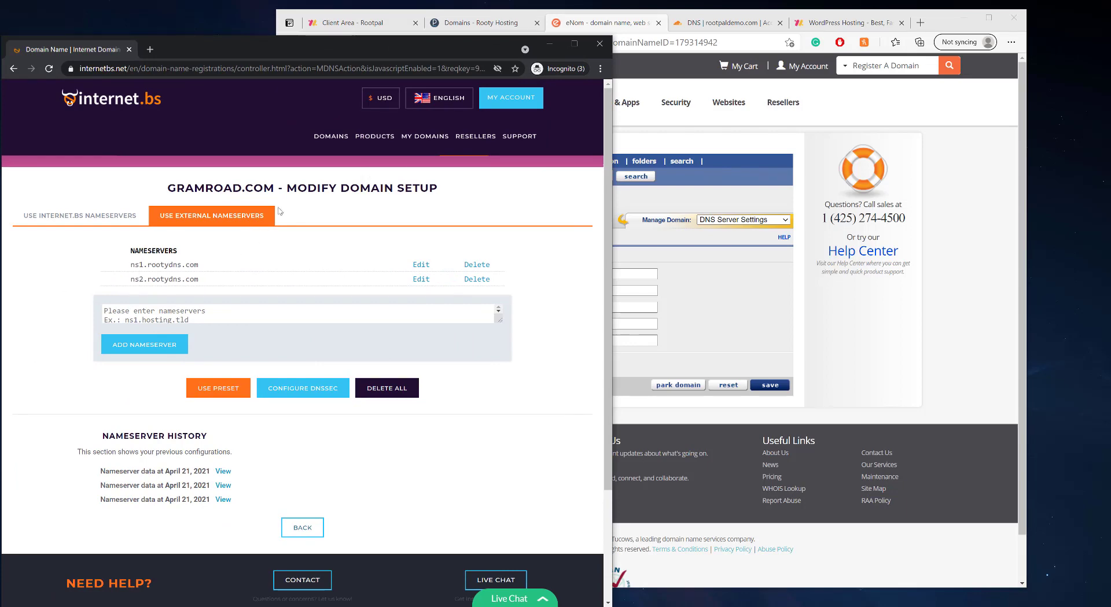
{"action": "left_click_drag", "start_coordinate": [283, 56], "coordinate": [303, 47]}
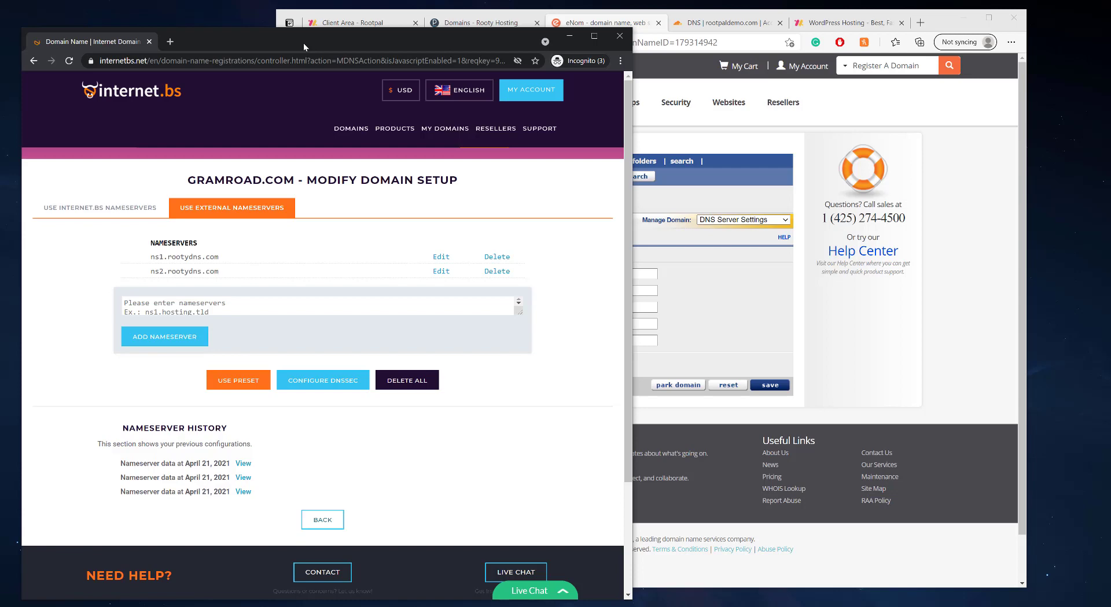
- Switch to the Cloudflare DNS page of rootpaldemo.com and read the Custom Nameservers description
{"action": "left_click", "coordinate": [720, 28]}
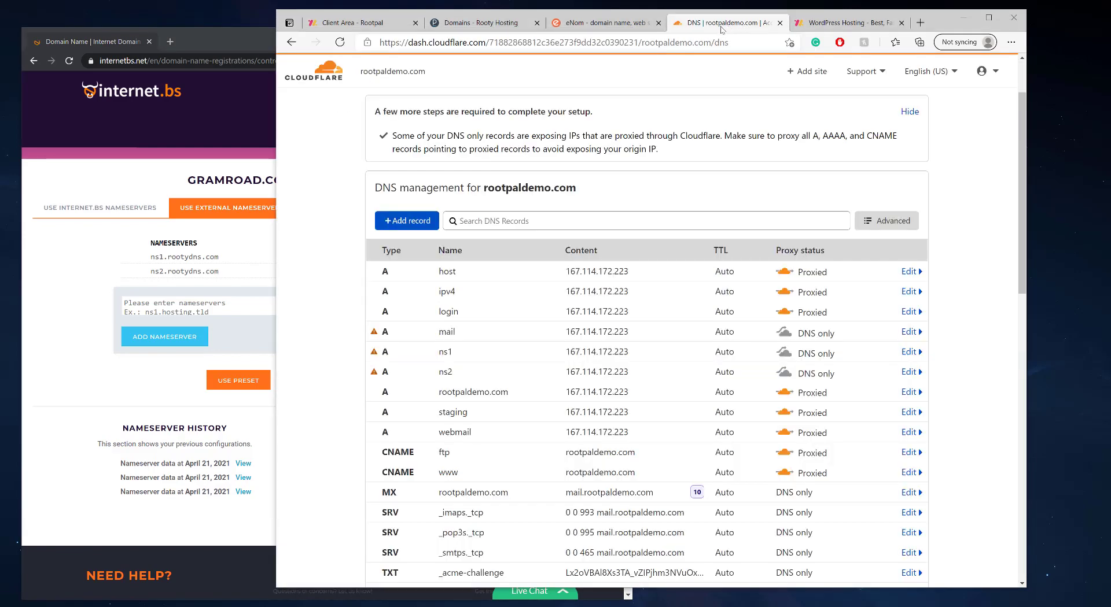
{"action": "scroll", "coordinate": [484, 210], "scroll_direction": "down", "scroll_amount": 10}
{"action": "left_click_drag", "start_coordinate": [383, 218], "coordinate": [590, 262]}
{"action": "scroll", "coordinate": [431, 217], "scroll_direction": "up", "scroll_amount": 1}
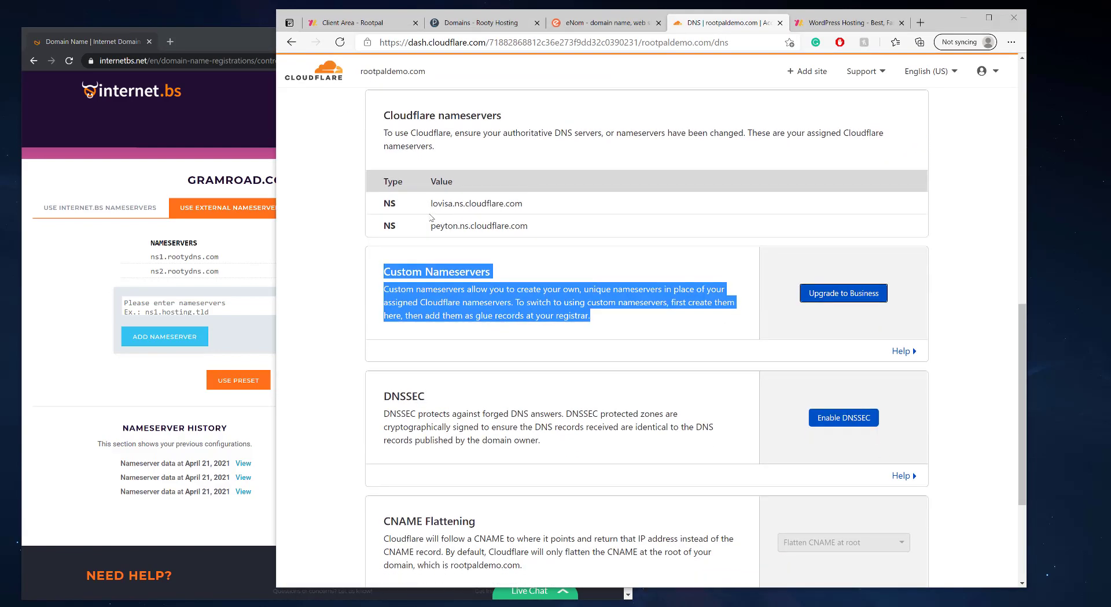
- Examine the assigned Cloudflare nameservers, comparing their host prefixes with the shared domain part, and review the DNS records of rootpaldemo.com
{"action": "left_click_drag", "start_coordinate": [431, 204], "coordinate": [457, 229]}
{"action": "left_click", "coordinate": [561, 210]}
{"action": "left_click", "coordinate": [425, 234]}
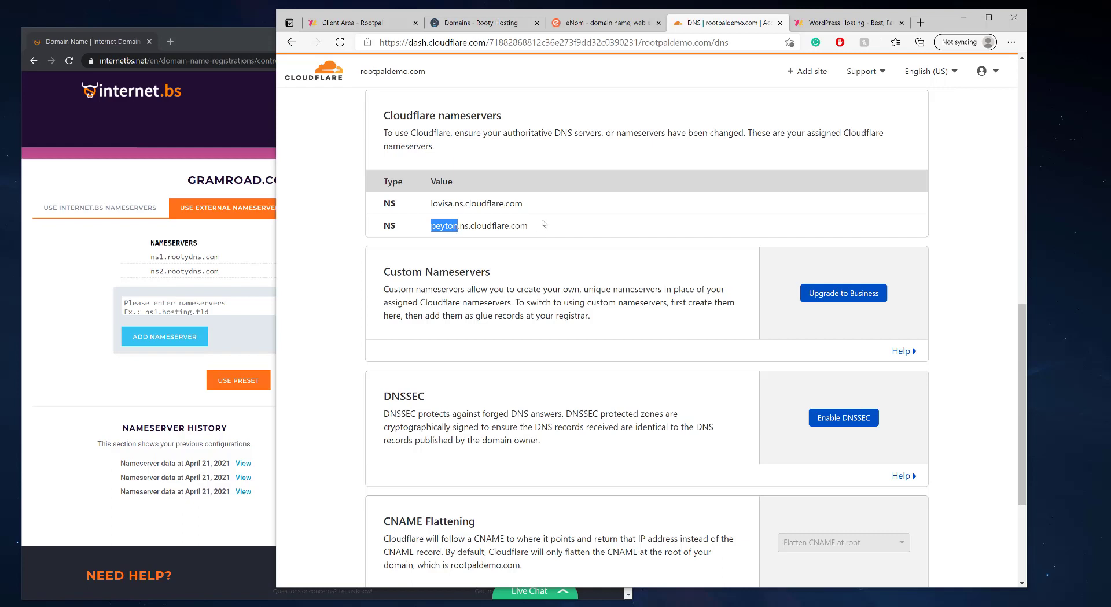
{"action": "left_click_drag", "start_coordinate": [536, 231], "coordinate": [457, 228]}
{"action": "left_click", "coordinate": [550, 233]}
{"action": "scroll", "coordinate": [545, 260], "scroll_direction": "up", "scroll_amount": 2}
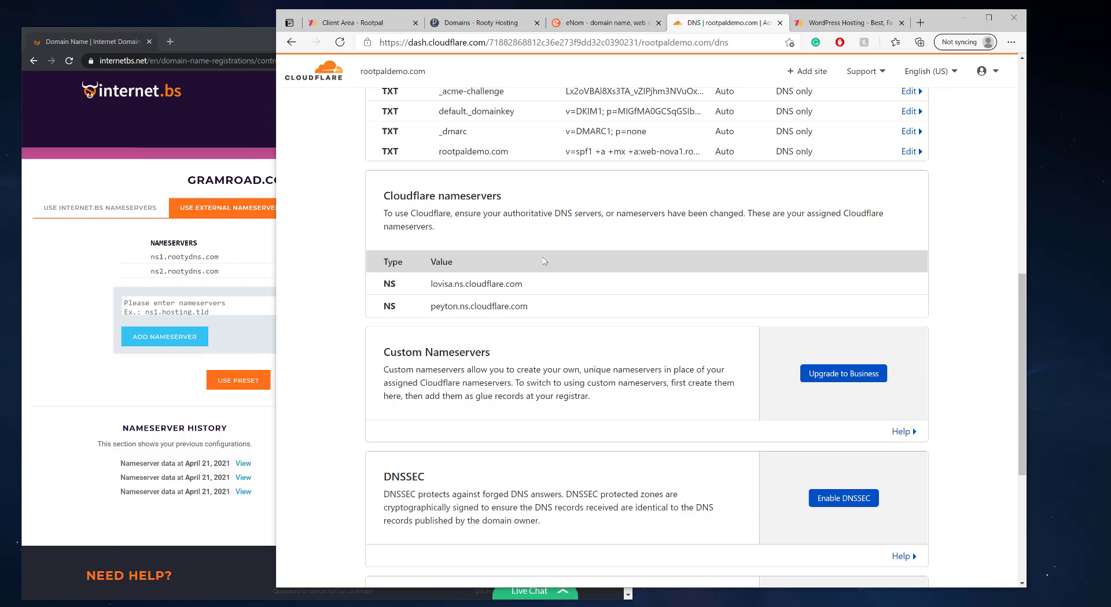
{"action": "scroll", "coordinate": [591, 373], "scroll_direction": "up", "scroll_amount": 10}
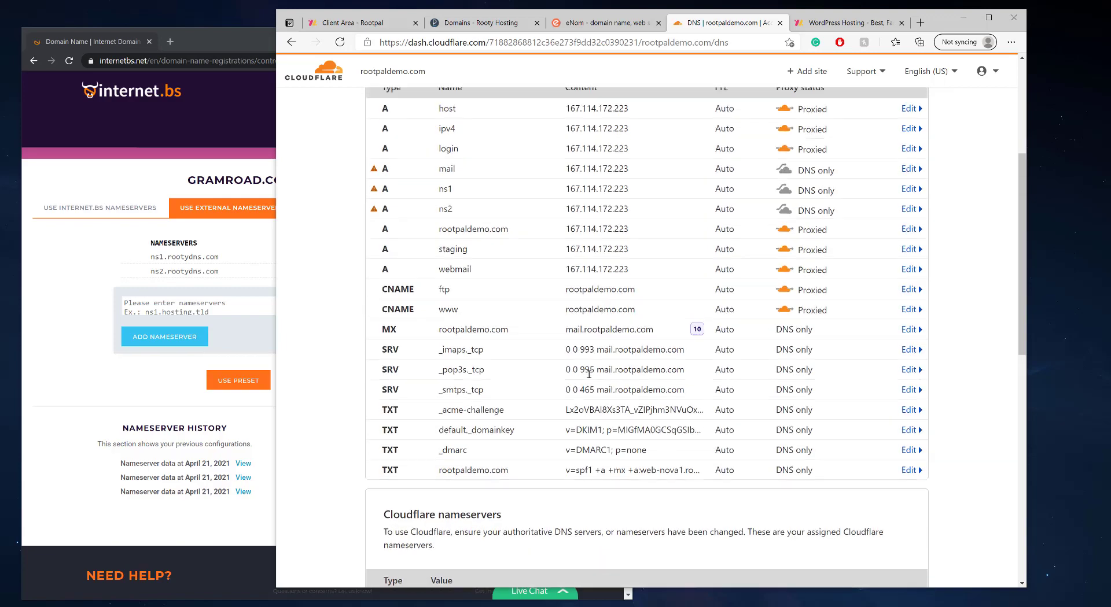
{"action": "scroll", "coordinate": [588, 374], "scroll_direction": "down", "scroll_amount": 3}
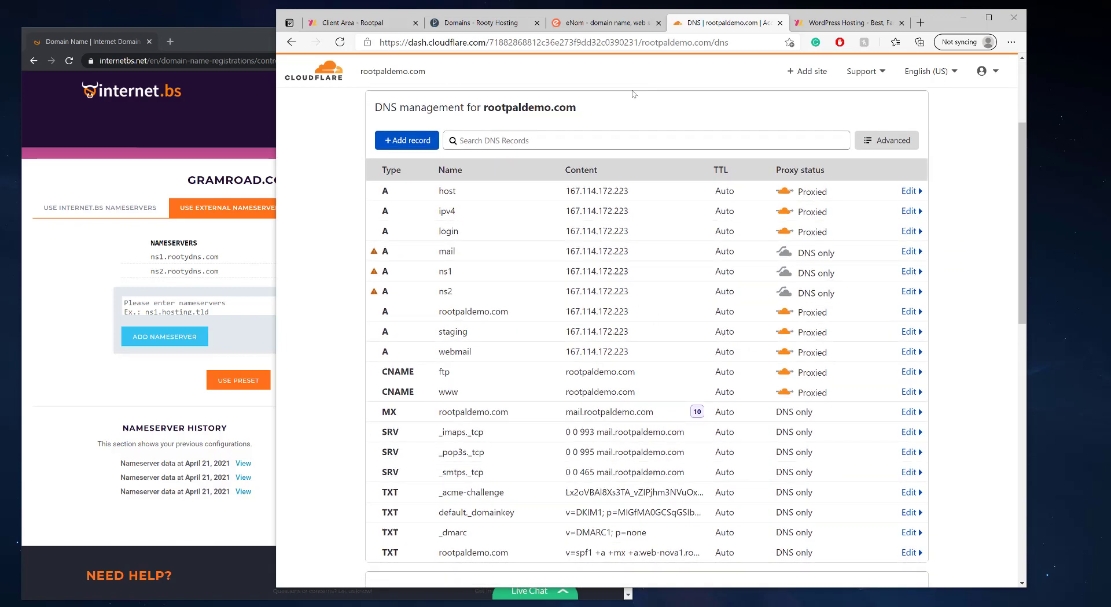
- Return to eNom and show where Register a Name Server is found among the advanced domain tools
{"action": "left_click", "coordinate": [596, 24]}
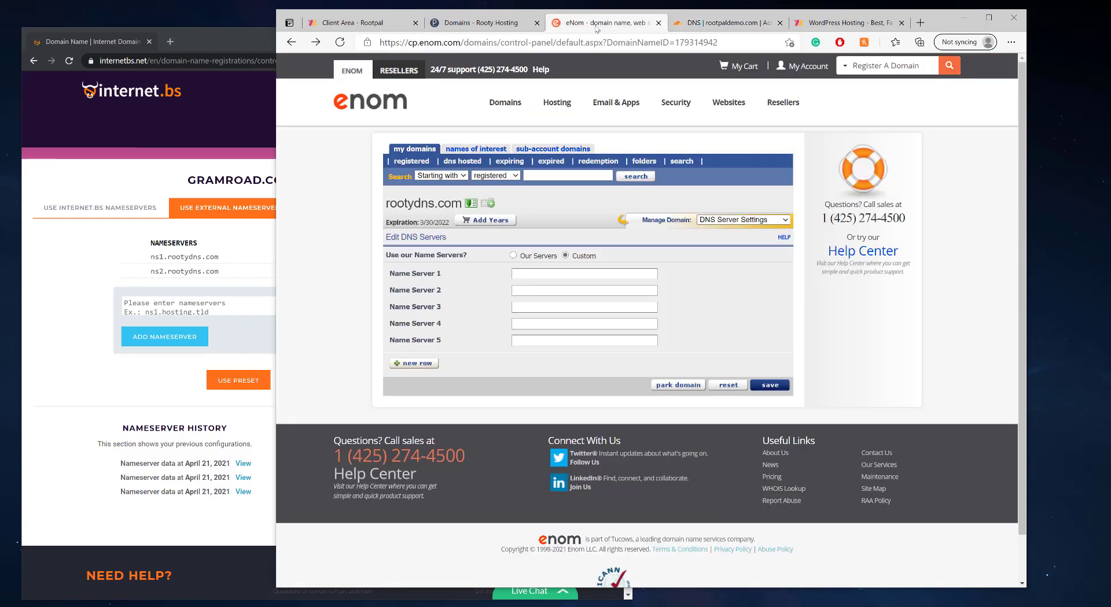
{"action": "left_click", "coordinate": [480, 24]}
{"action": "left_click", "coordinate": [615, 28]}
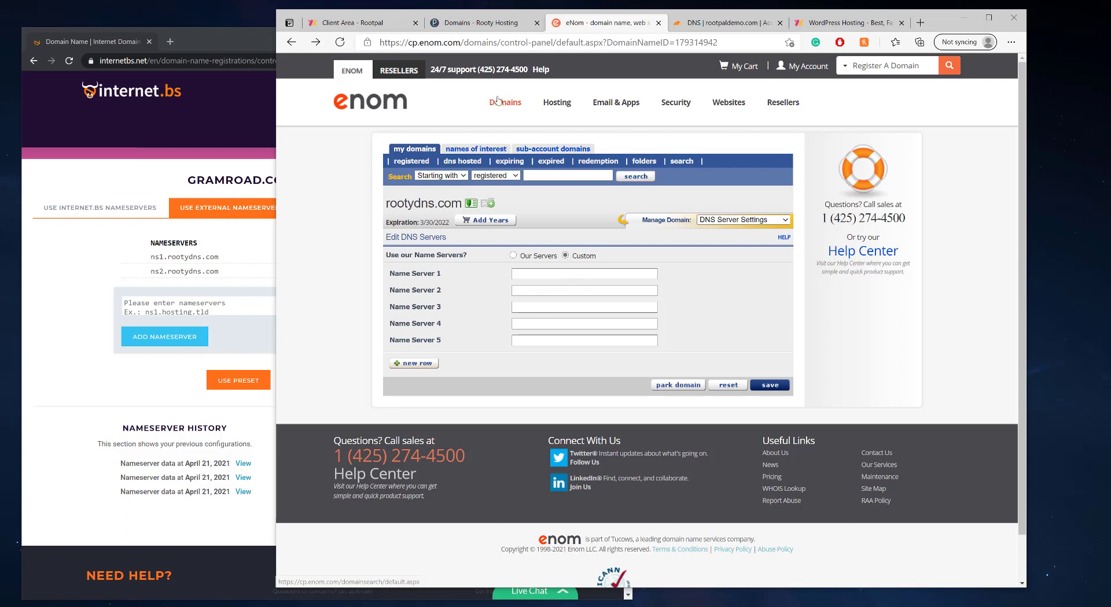
{"action": "mouse_move", "coordinate": [505, 110]}
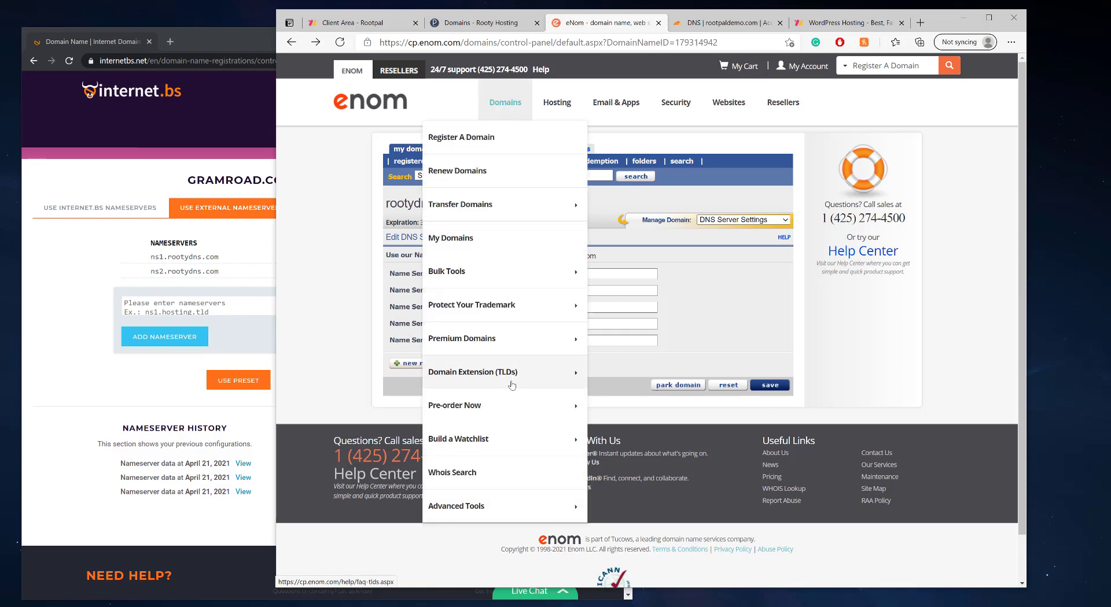
{"action": "mouse_move", "coordinate": [503, 506]}
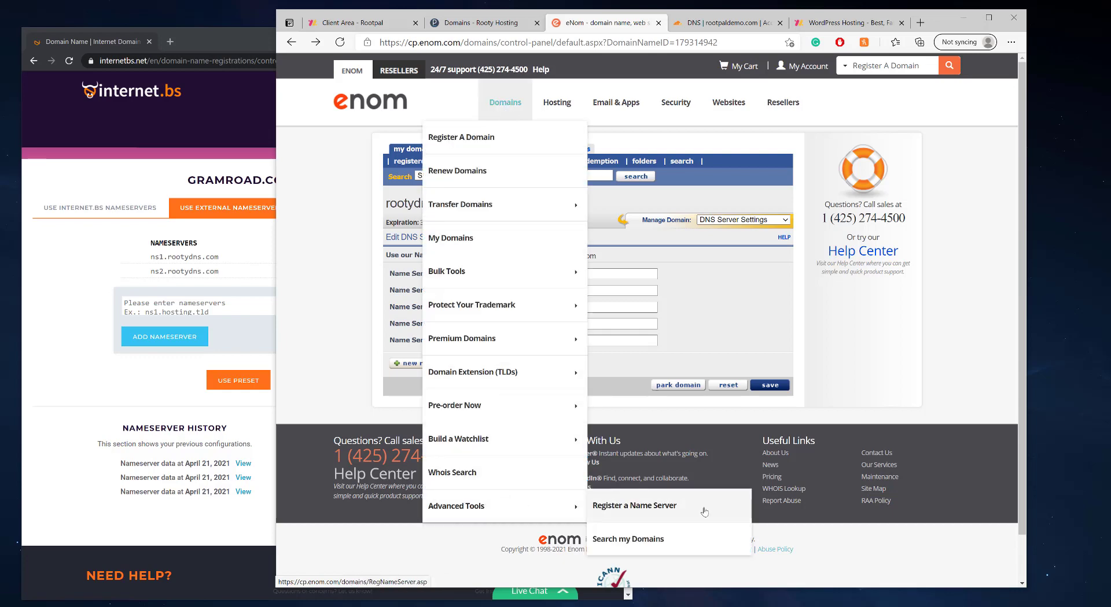